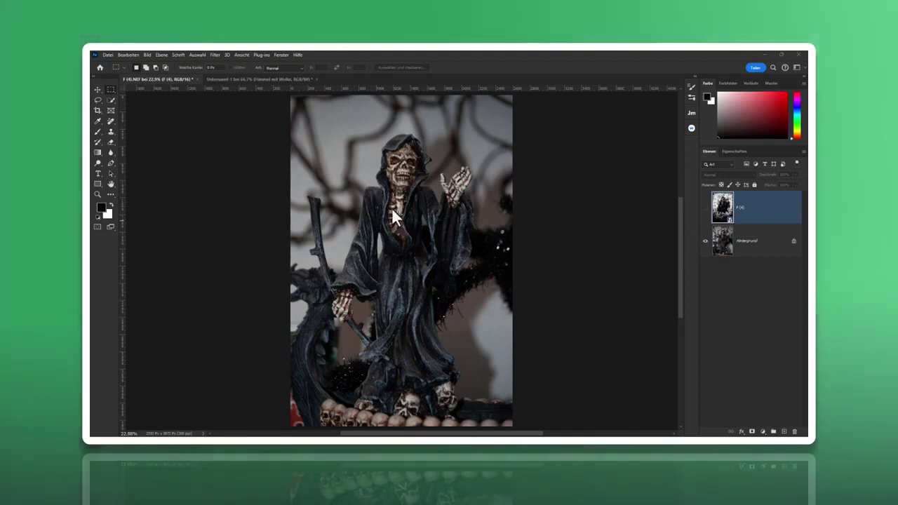
Turn on the top layer F (4) to show the fog-covered reaper artwork over the original.
left_click(706, 207)
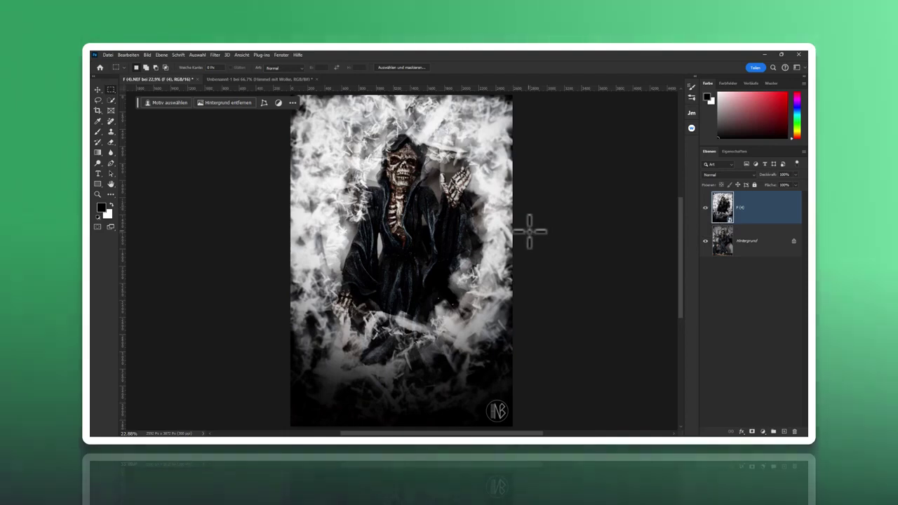
In the Unbenannt-1 document, marquee-select a large rectangle across the artboard's right-centre area.
left_click(290, 80)
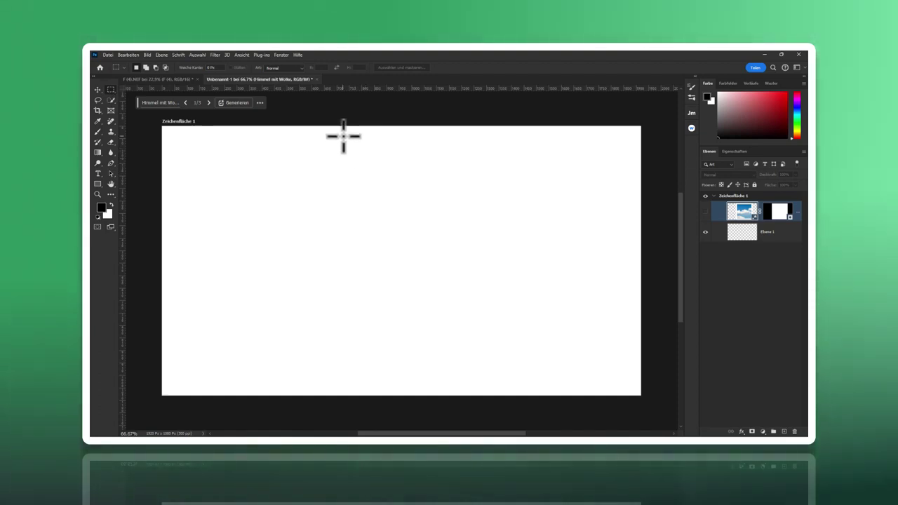
left_click_drag(332, 133, 563, 405)
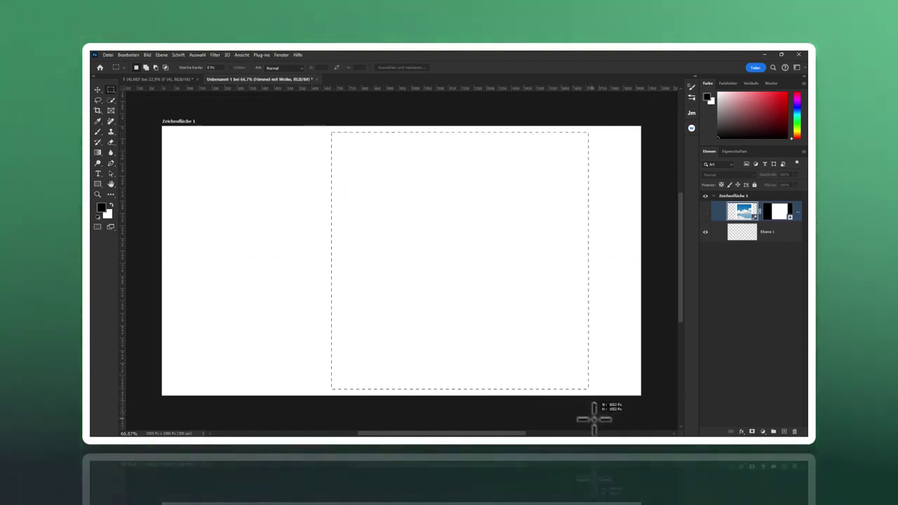
left_click_drag(563, 405, 591, 411)
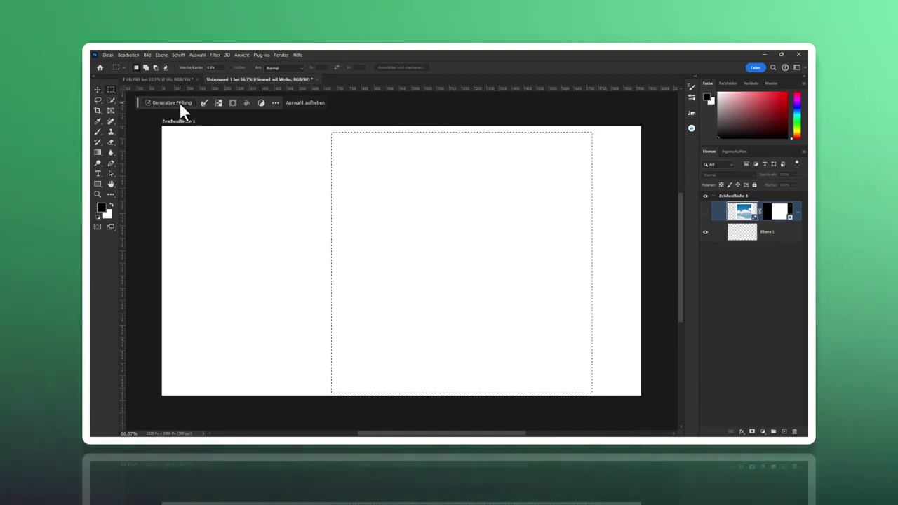
Generative-fill the selection with the prompt 'Himmel mit Wolke'.
left_click(179, 101)
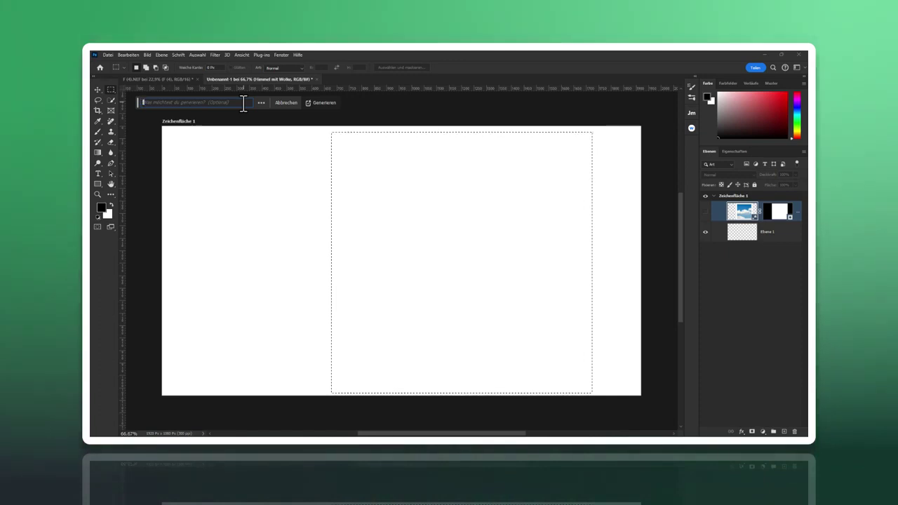
type("Himmel mit Wolke")
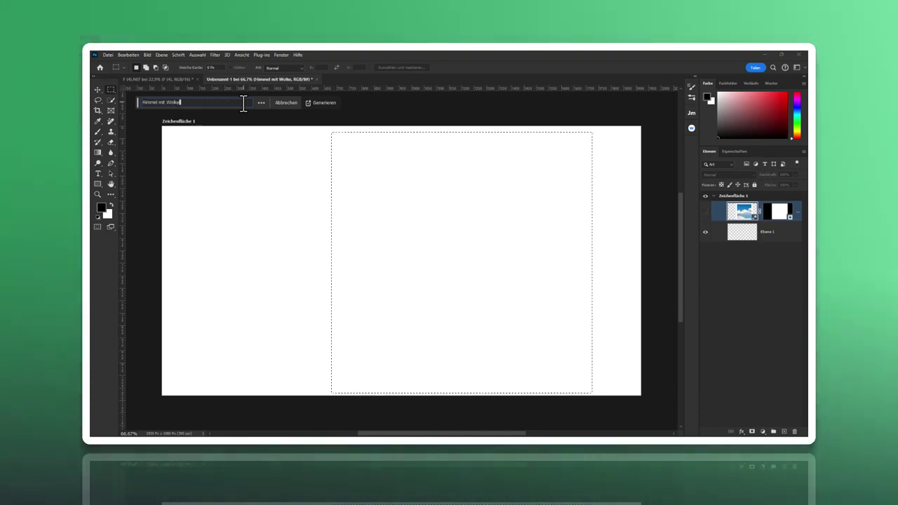
key("Return")
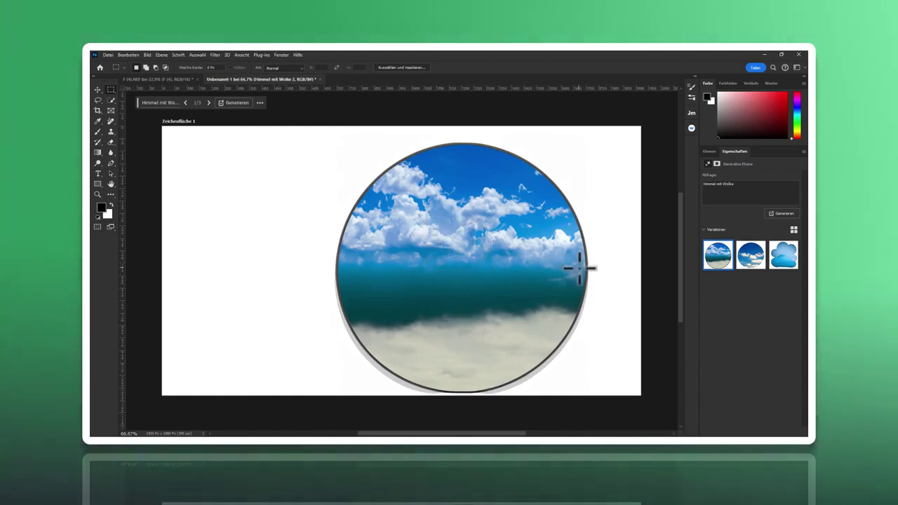
Preview the second and third sky variations, then generate three more.
left_click(749, 256)
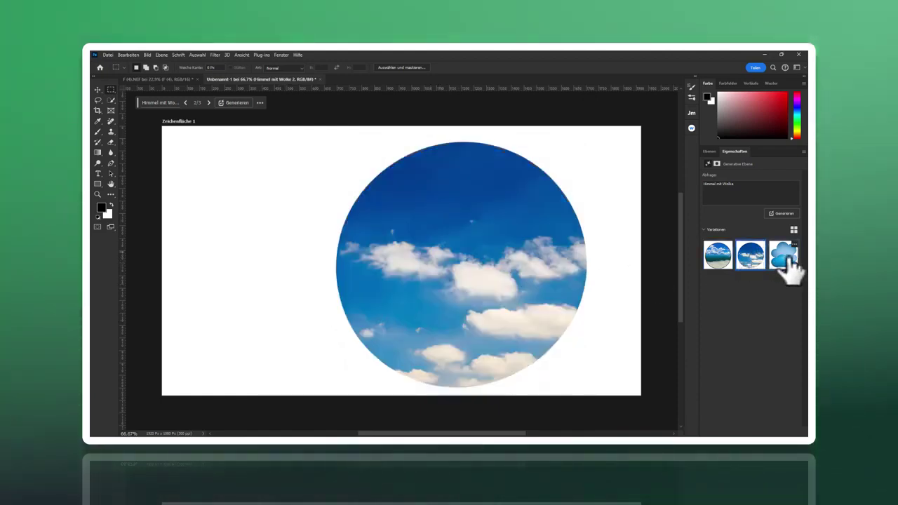
left_click(783, 256)
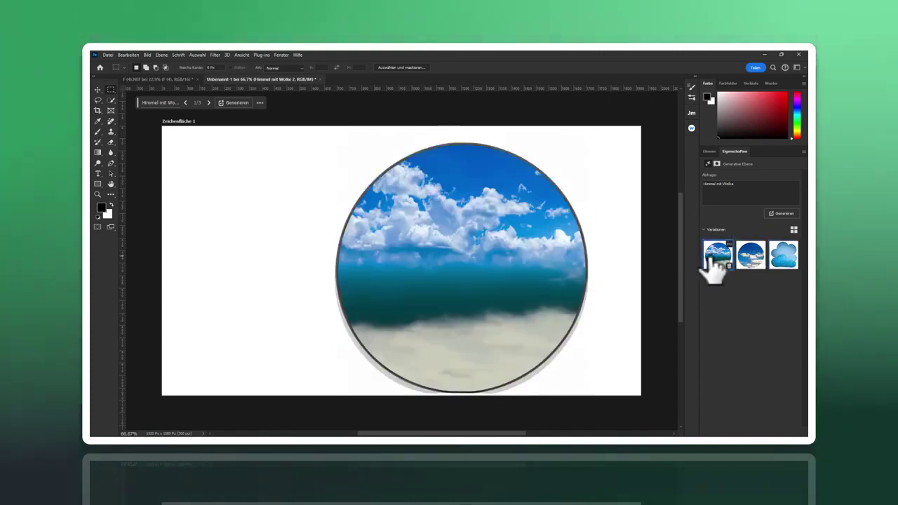
left_click(777, 213)
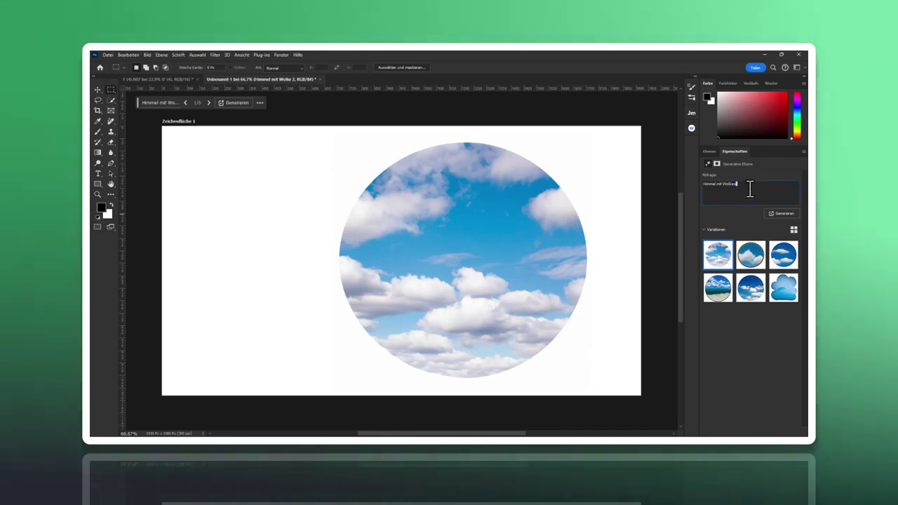
Regenerate with the prompt 'Himmel mit Wolken' and choose the framed-clouds variation.
key("Return")
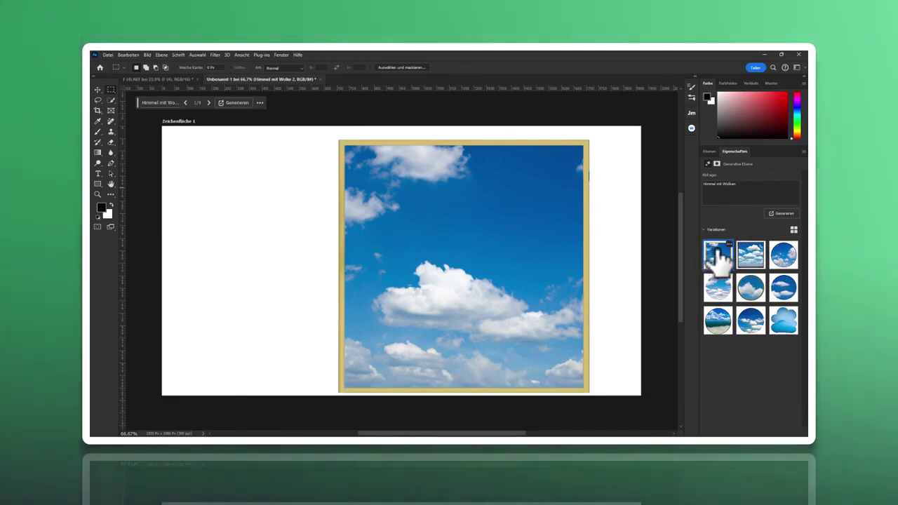
left_click(740, 256)
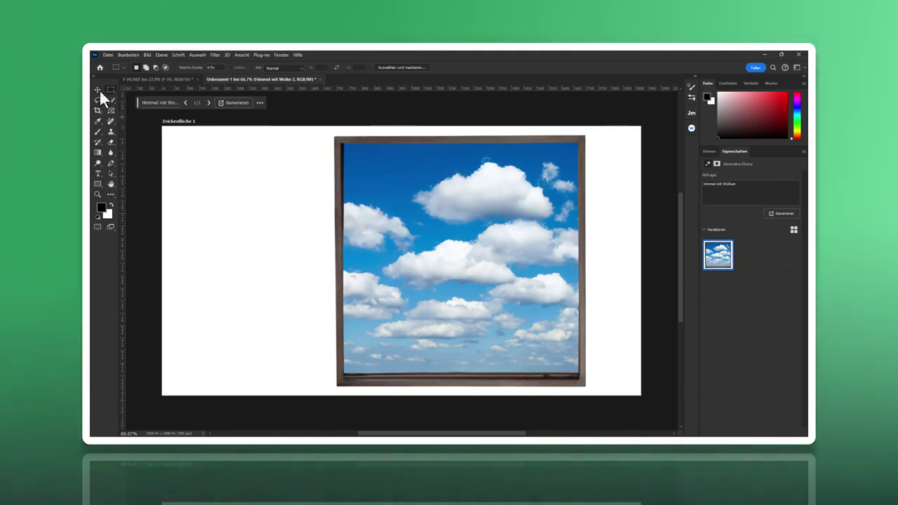
Compare the two generated cloud layers and delete the unwanted second one.
left_click(96, 89)
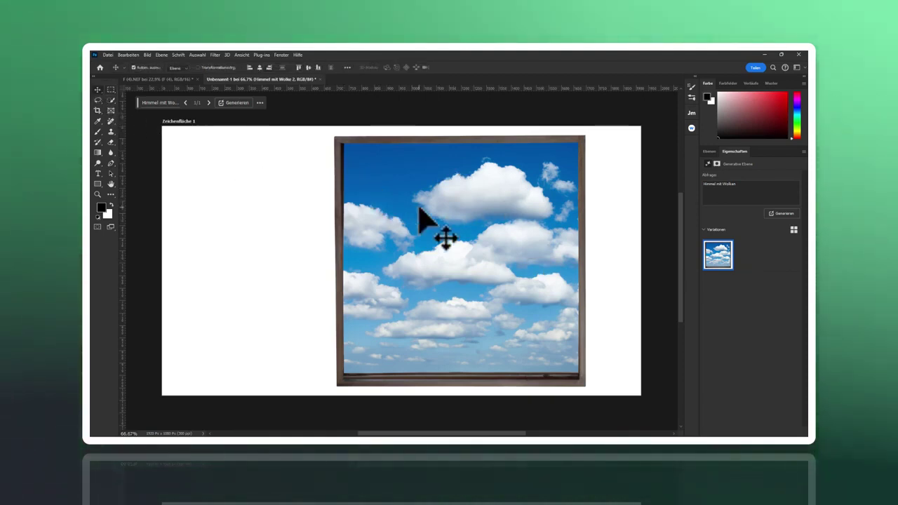
left_click(708, 151)
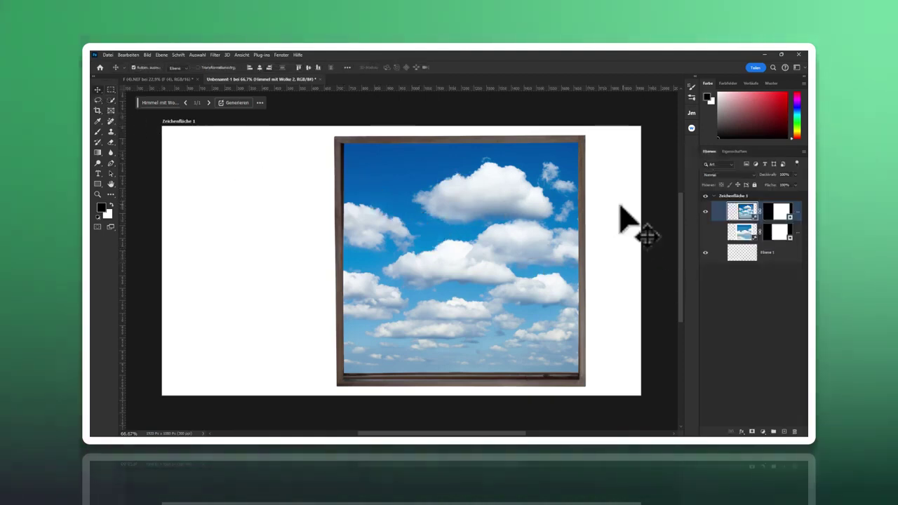
left_click(706, 211)
left_click(706, 231)
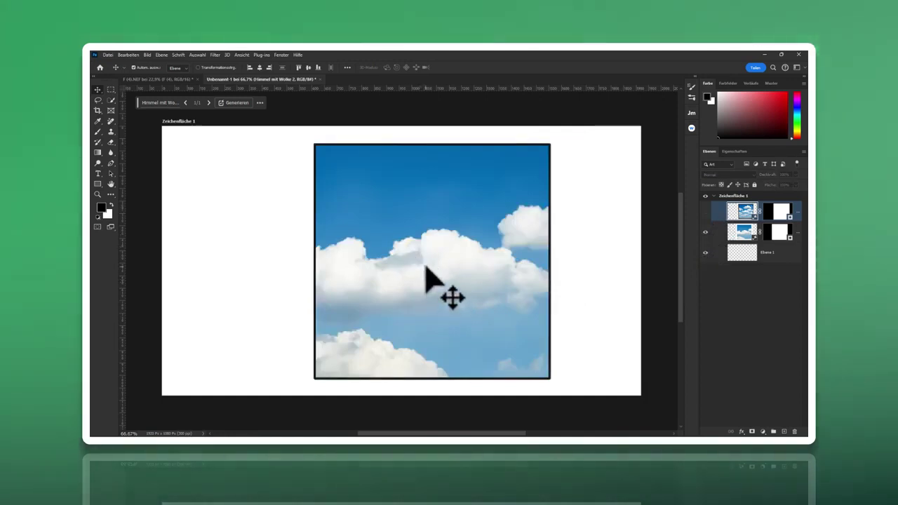
left_click(705, 212)
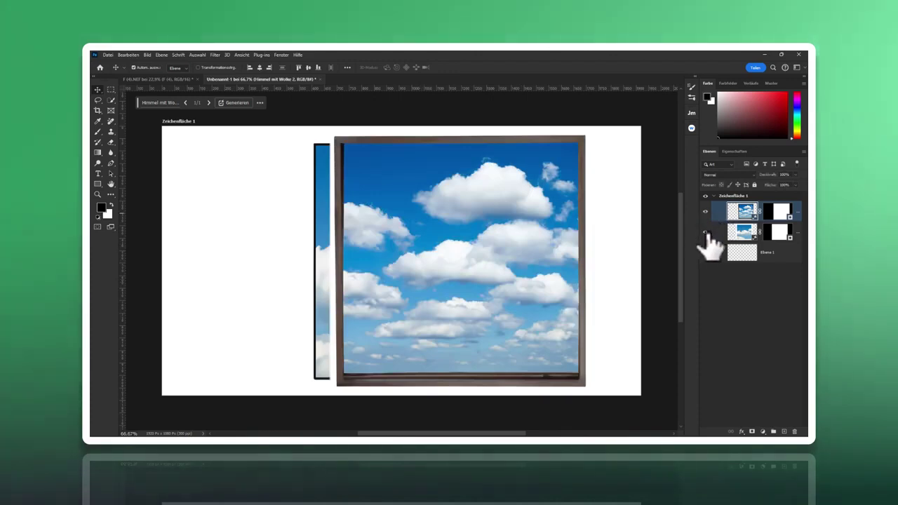
left_click(706, 231)
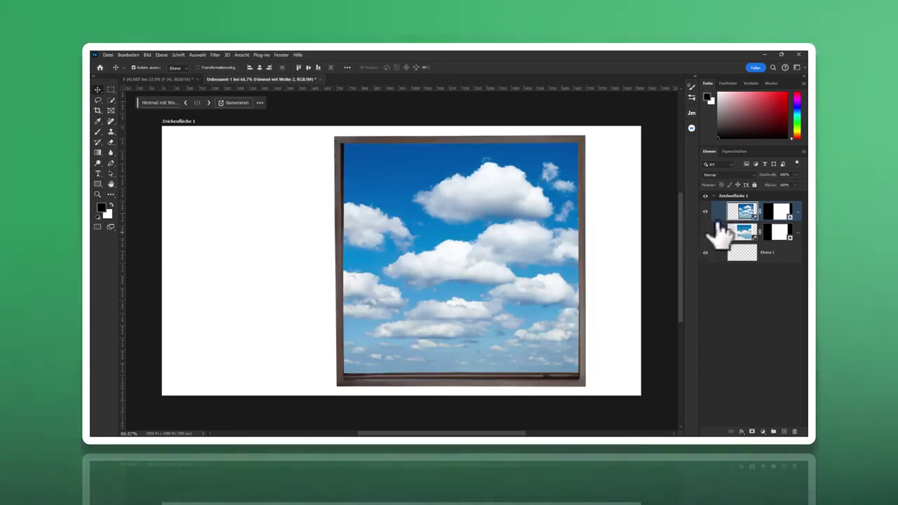
left_click(716, 233)
key("Delete")
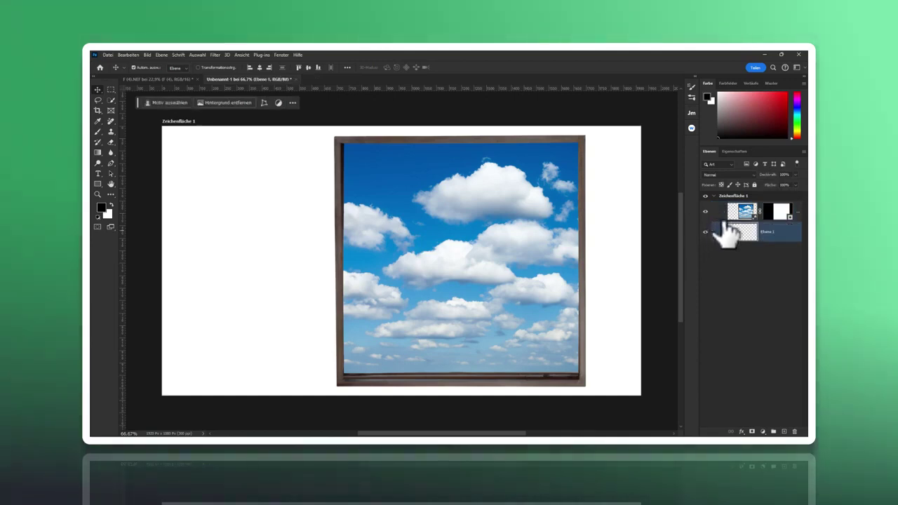
Delete the empty Ebene 1, add a new layer, and merge the framed sky into it.
left_click(723, 215)
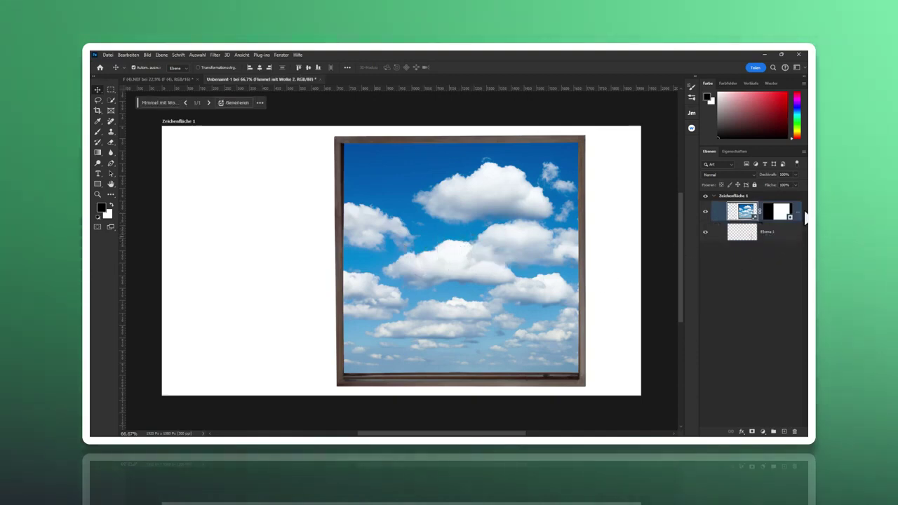
left_click(779, 214)
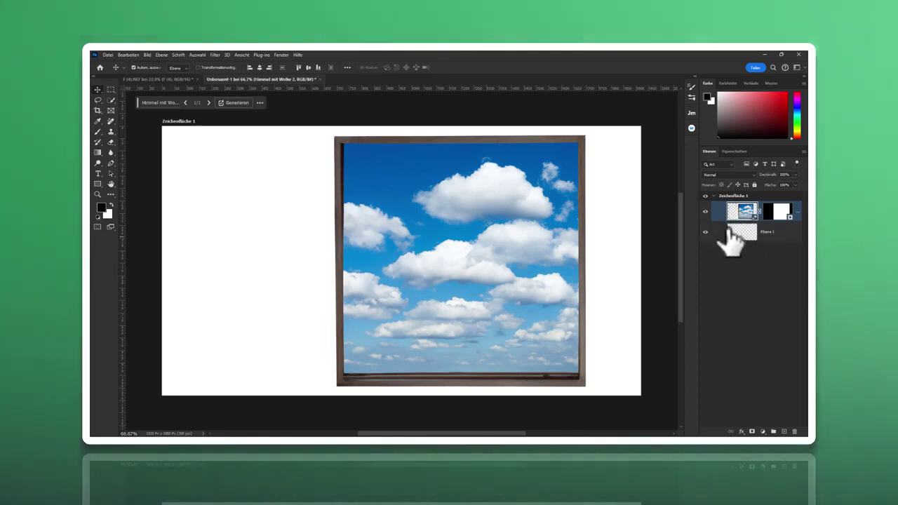
left_click(775, 236)
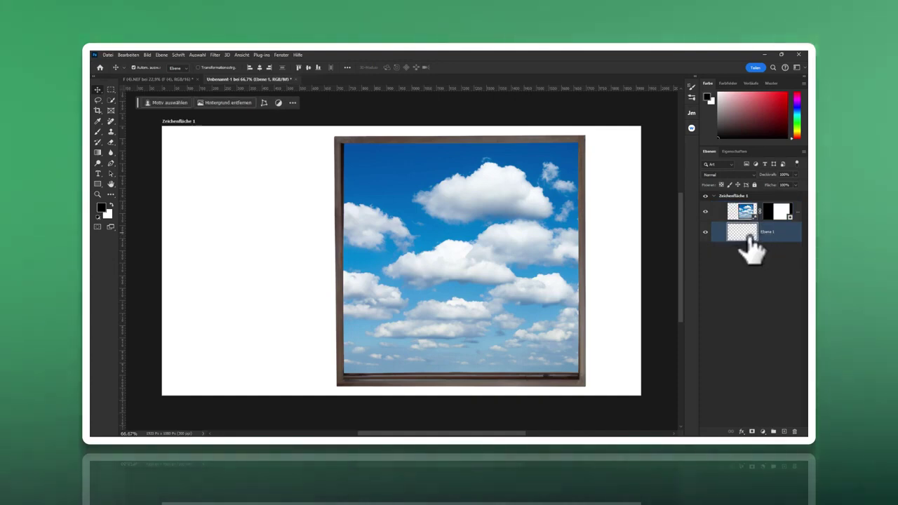
key("Delete")
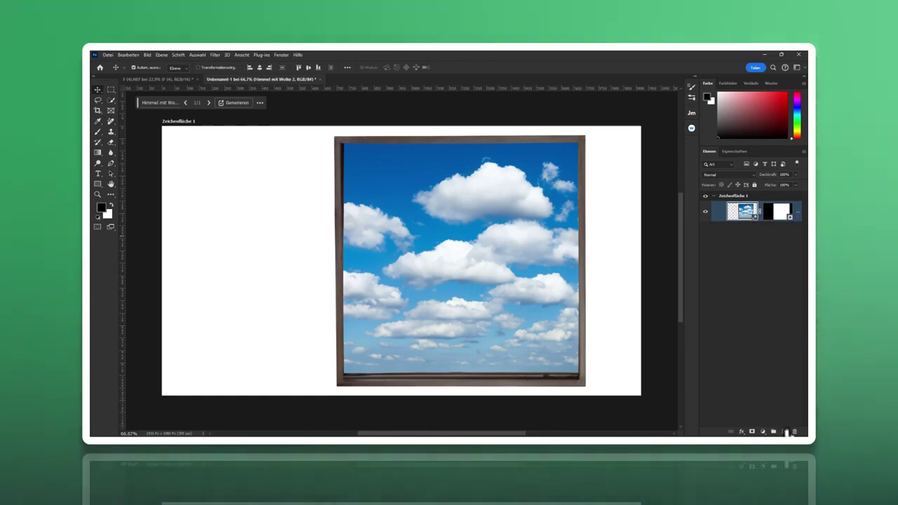
left_click(787, 433)
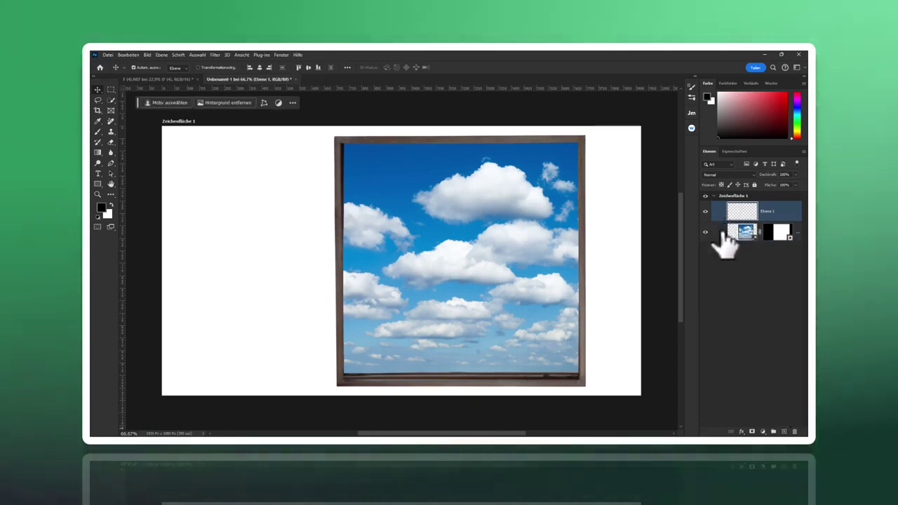
left_click(724, 235, "shift")
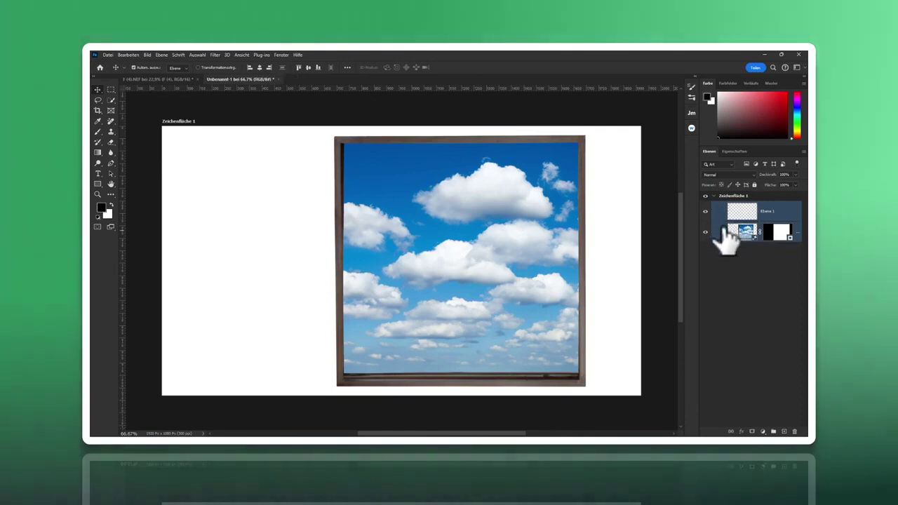
key("ctrl+e")
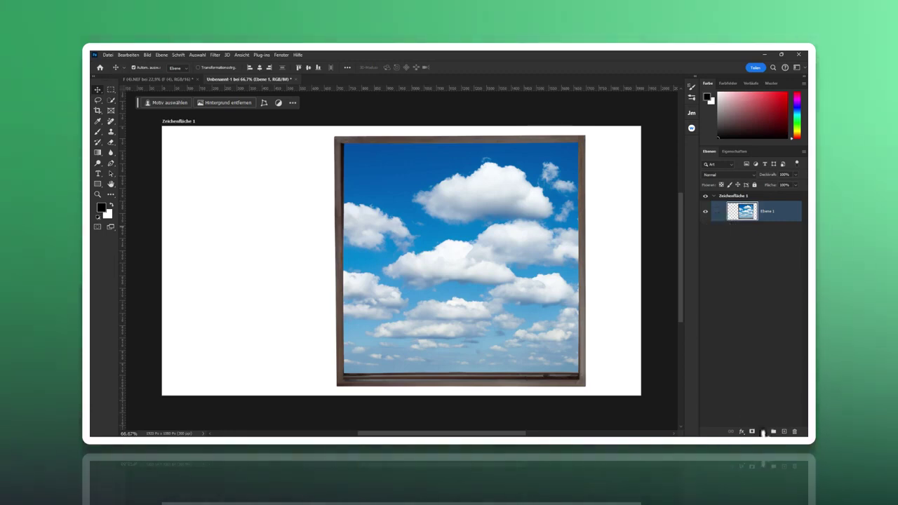
Add a Schwarzweiß adjustment with darkened cyan tones so the sky turns black.
left_click(763, 432)
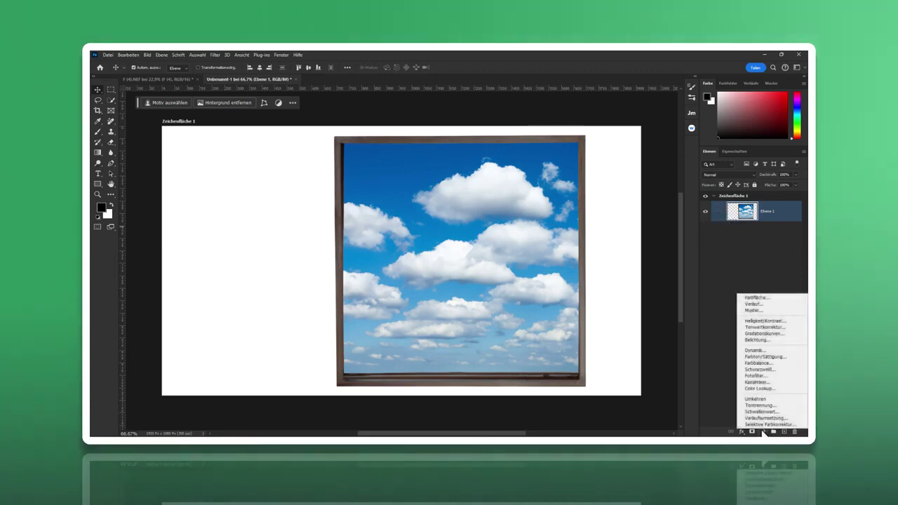
left_click(750, 369)
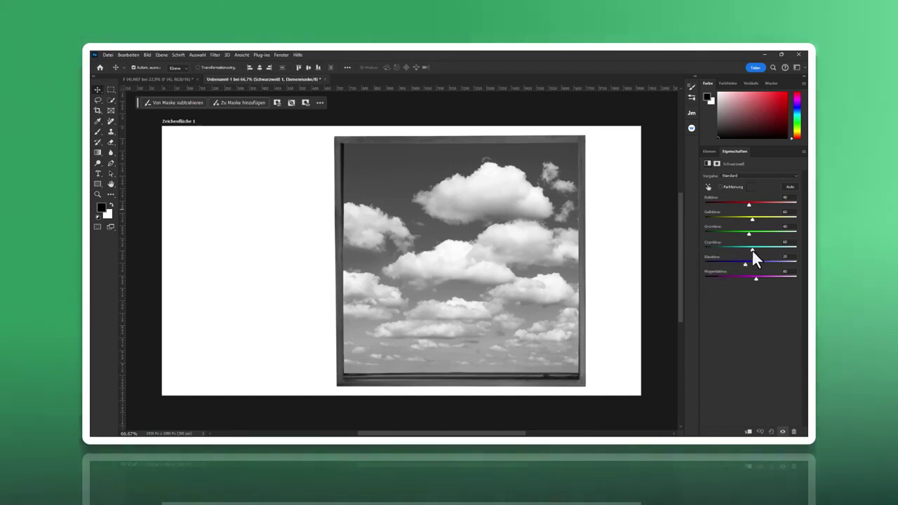
left_click_drag(752, 250, 701, 248)
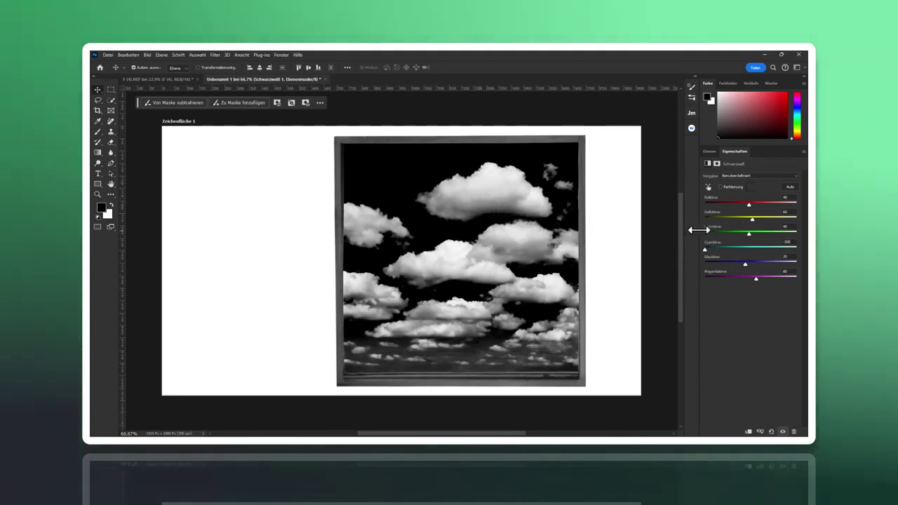
mouse_move(704, 248)
left_mouse_down()
mouse_move(744, 249)
mouse_move(732, 248)
left_mouse_up()
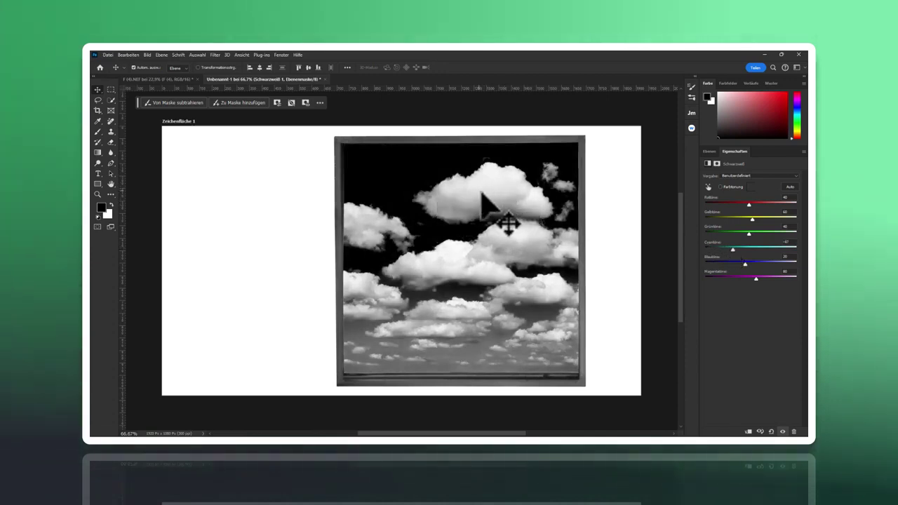
mouse_move(731, 248)
left_mouse_down()
mouse_move(704, 249)
mouse_move(730, 263)
mouse_move(712, 263)
left_mouse_up()
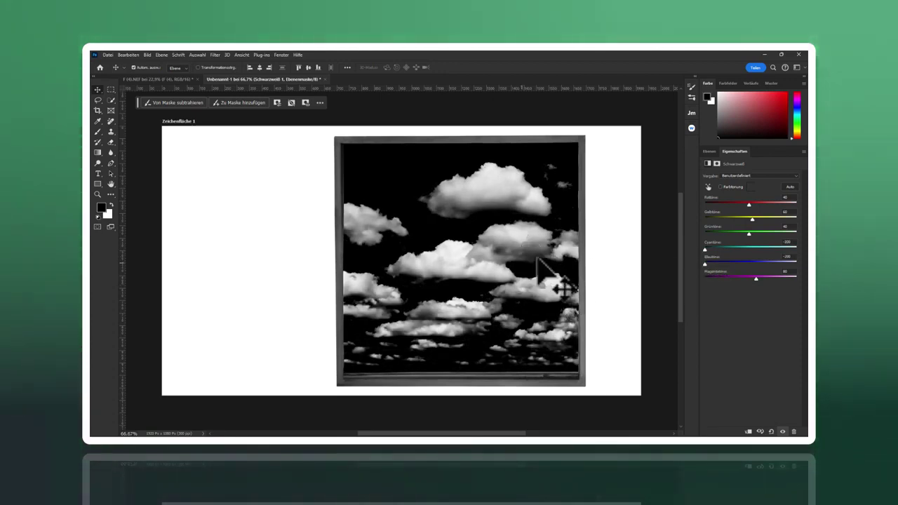
Merge the adjustment and cloud layer into one Schwarzweiß 1 layer.
left_click(707, 151)
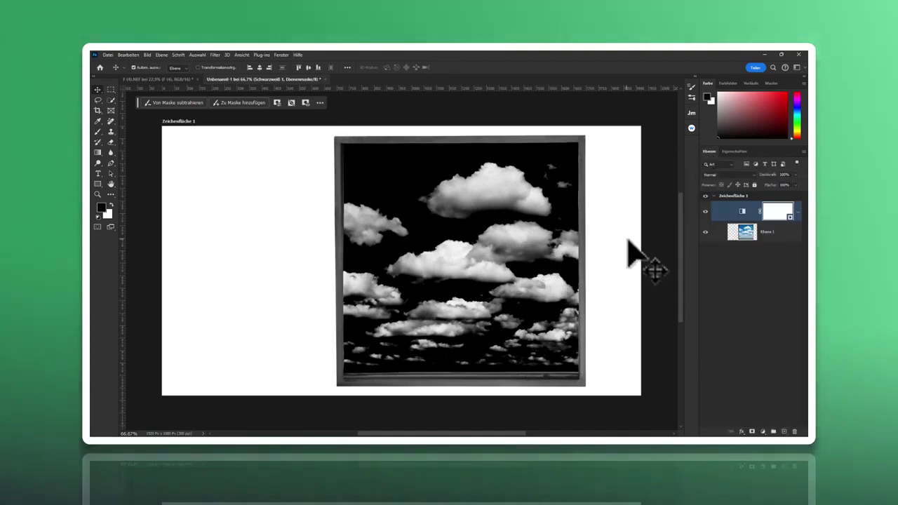
left_click(720, 231)
key("ctrl+e")
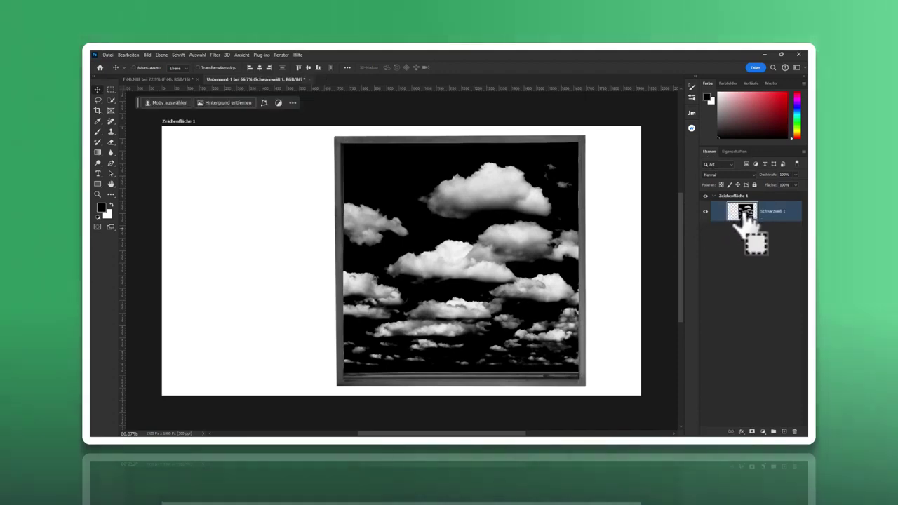
Load the layer as a selection and paint the top, left and right frame edges black with a soft round brush.
left_click(743, 212, "ctrl")
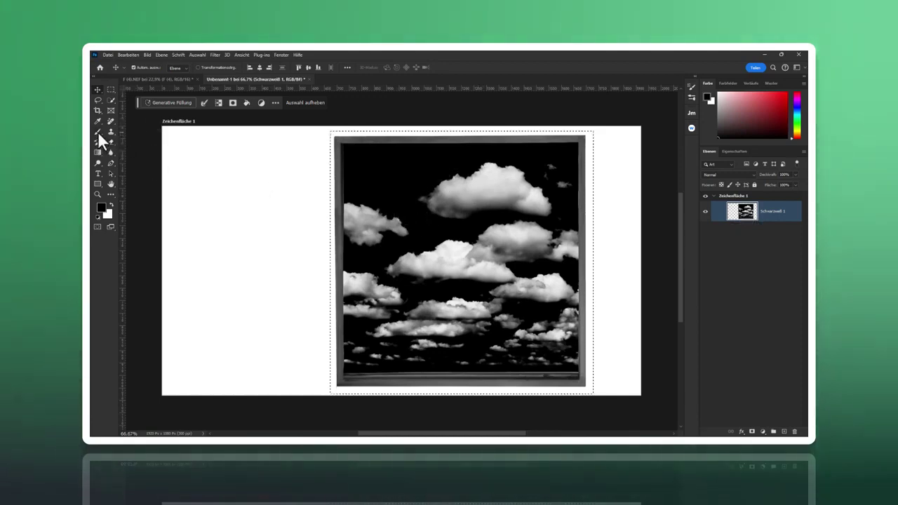
left_click(98, 131)
left_click(144, 68)
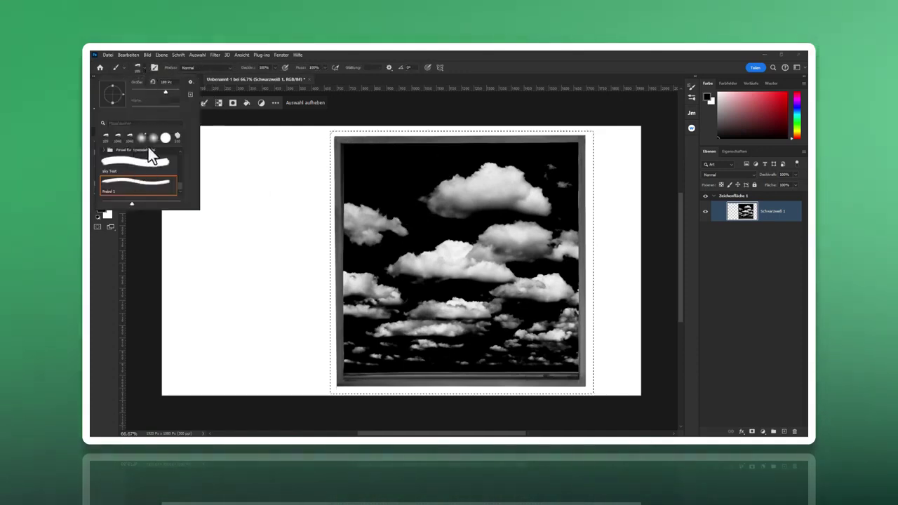
scroll(139, 165, "up", 5)
scroll(139, 167, "up", 3)
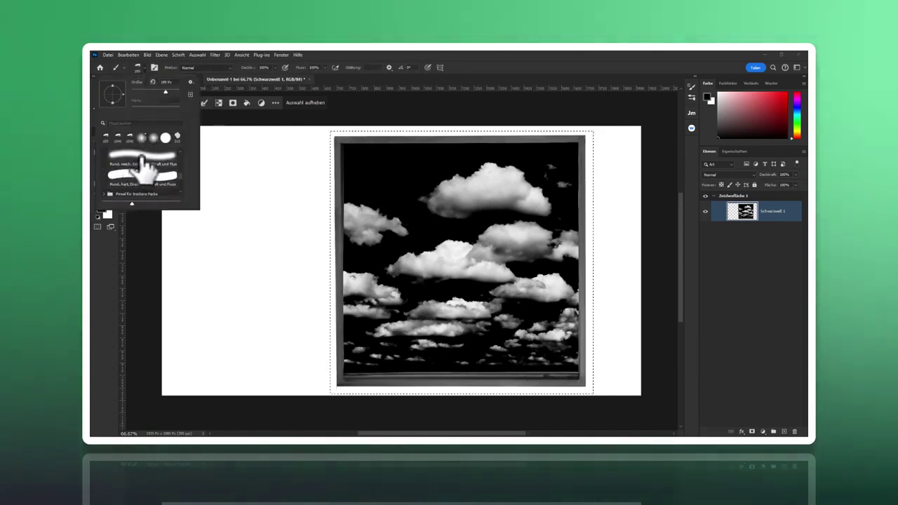
left_click(144, 163)
left_click(332, 140)
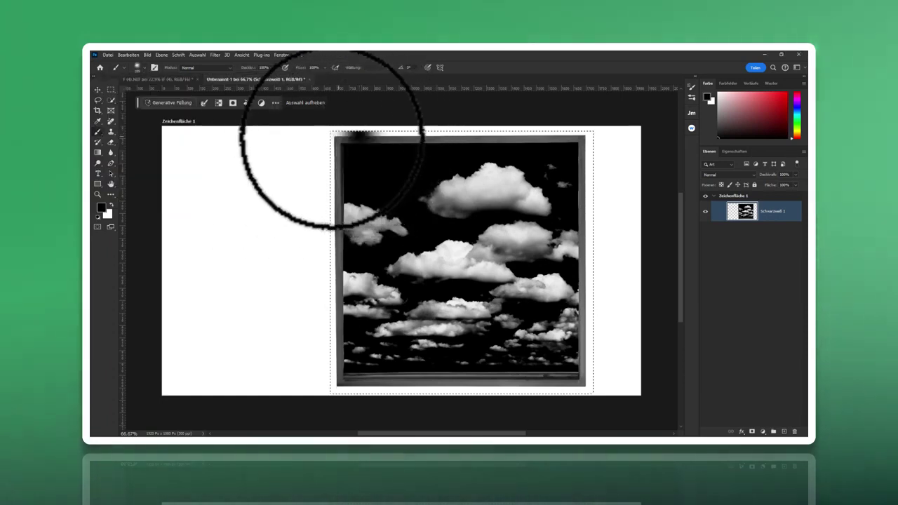
mouse_move(331, 139)
left_mouse_down()
mouse_move(377, 124)
mouse_move(471, 140)
mouse_move(610, 138)
left_mouse_up()
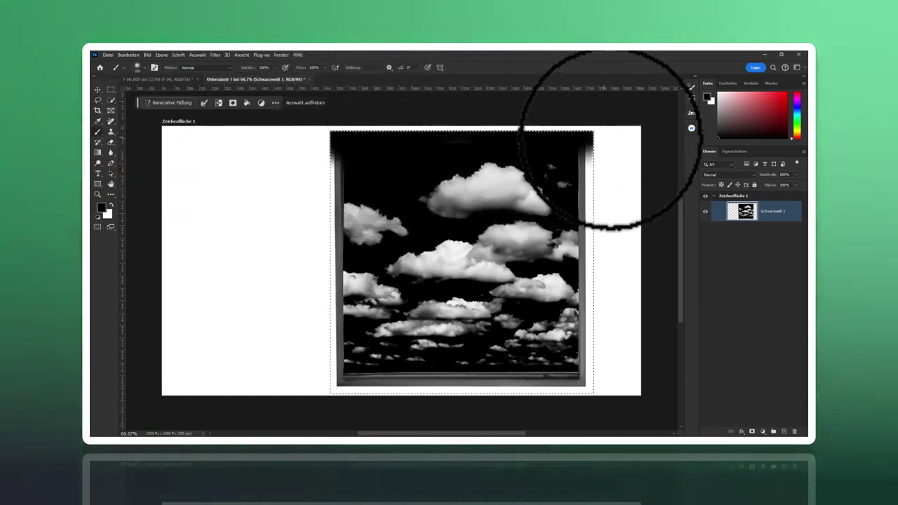
left_click_drag(326, 163, 342, 397)
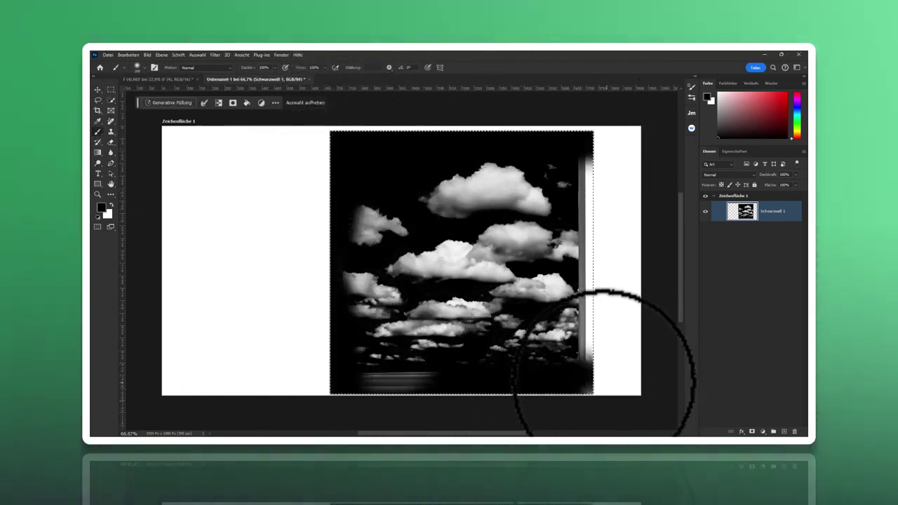
left_click_drag(596, 295, 595, 198)
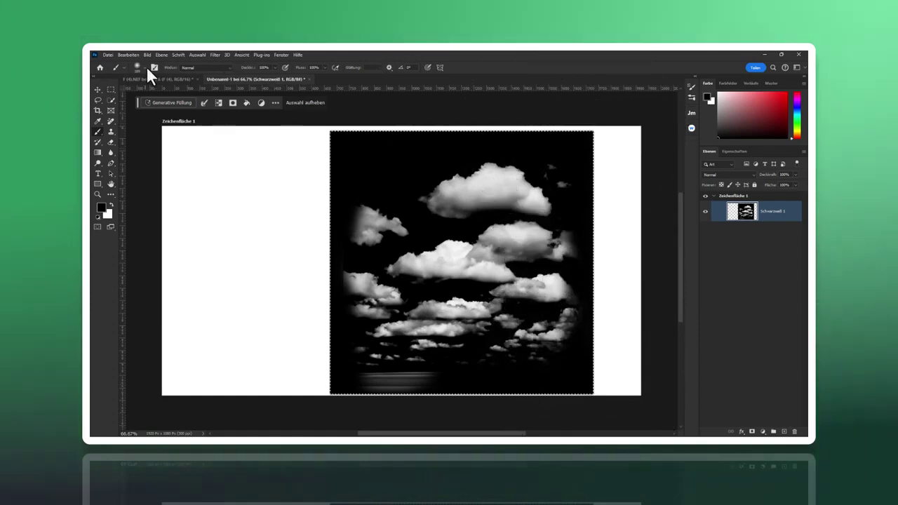
Resize the brush and paint out the bottom streaks and lower clouds in black.
left_click(144, 67)
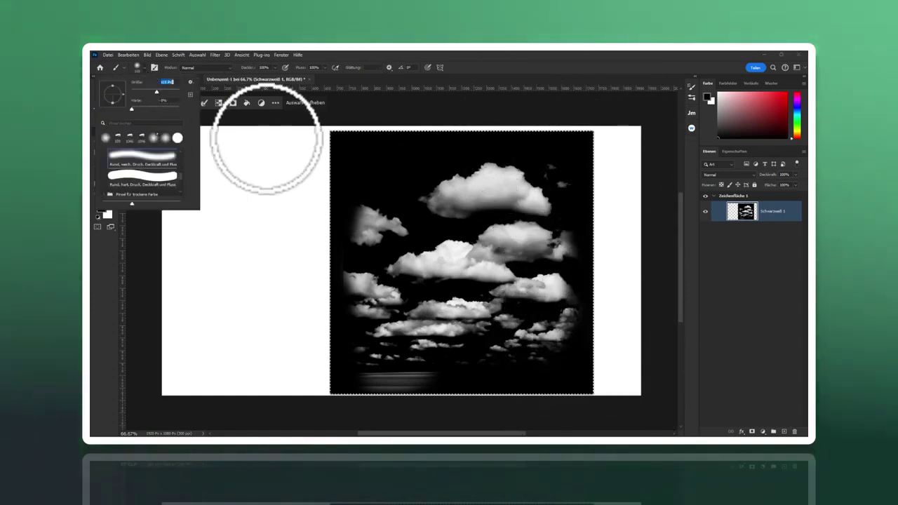
left_click(359, 186)
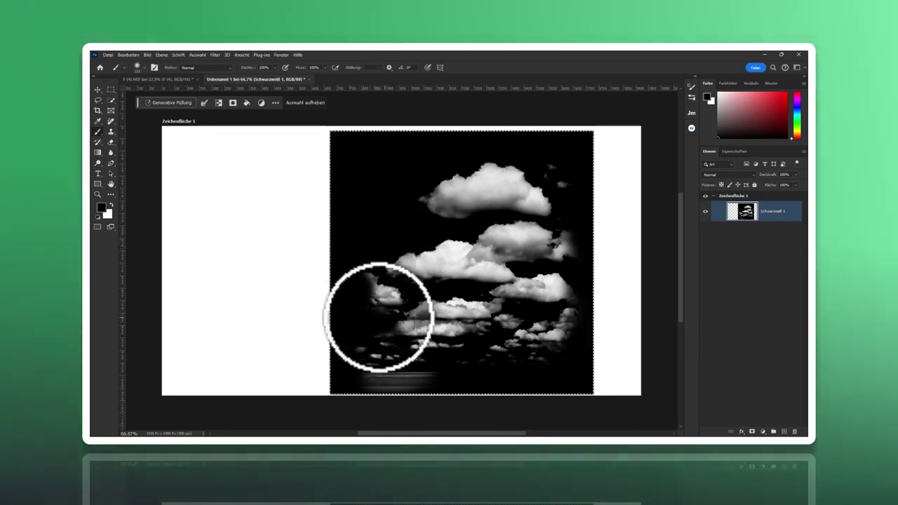
mouse_move(345, 345)
left_mouse_down()
mouse_move(365, 374)
mouse_move(491, 381)
mouse_move(351, 383)
left_mouse_up()
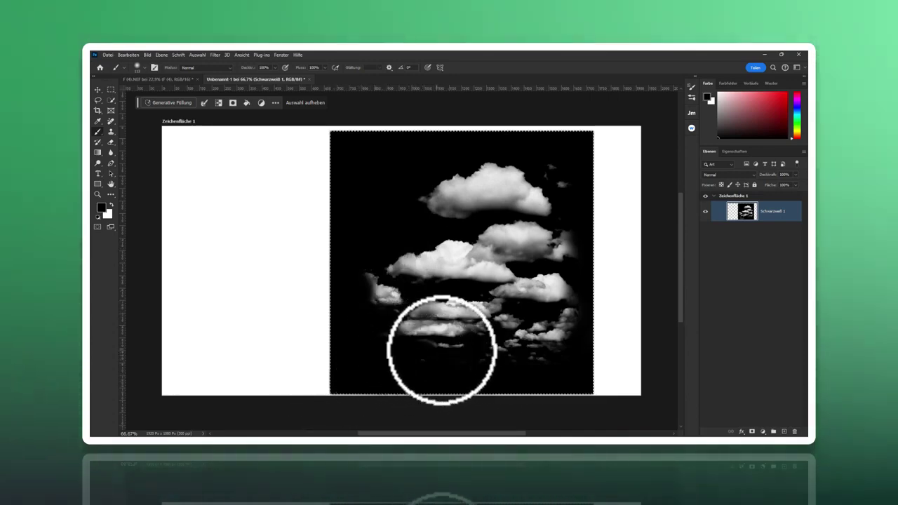
mouse_move(442, 353)
left_mouse_down()
mouse_move(541, 341)
mouse_move(491, 351)
mouse_move(515, 350)
left_mouse_up()
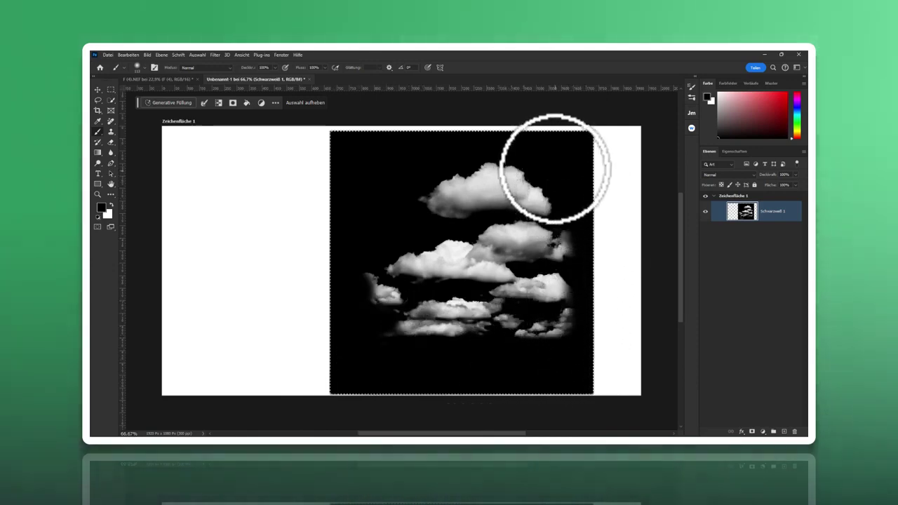
mouse_move(568, 304)
left_mouse_down()
mouse_move(561, 330)
mouse_move(528, 333)
left_mouse_up()
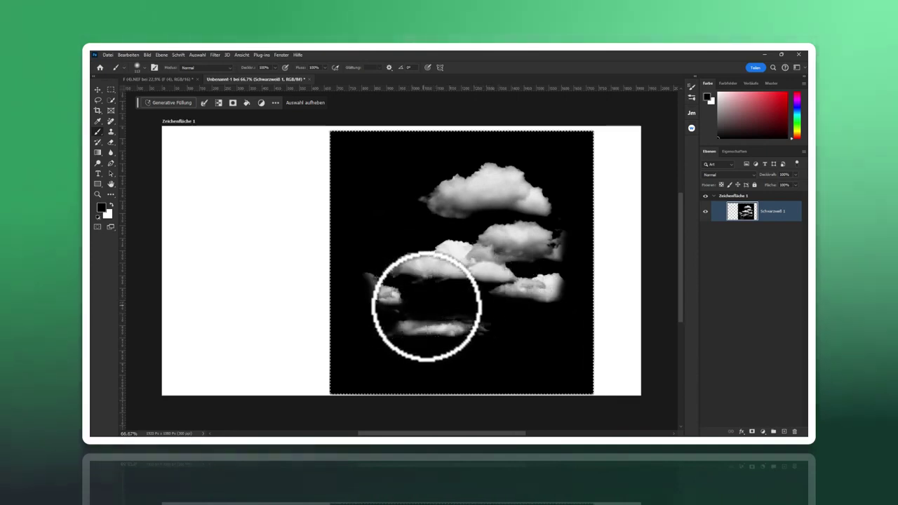
mouse_move(425, 297)
left_mouse_down()
mouse_move(471, 327)
mouse_move(435, 340)
left_mouse_up()
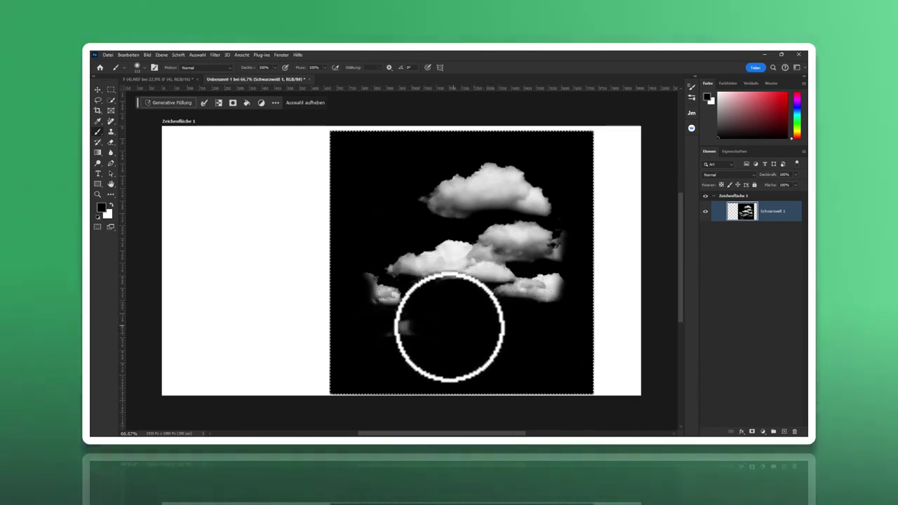
mouse_move(407, 295)
left_mouse_down()
mouse_move(374, 287)
mouse_move(363, 273)
left_mouse_up()
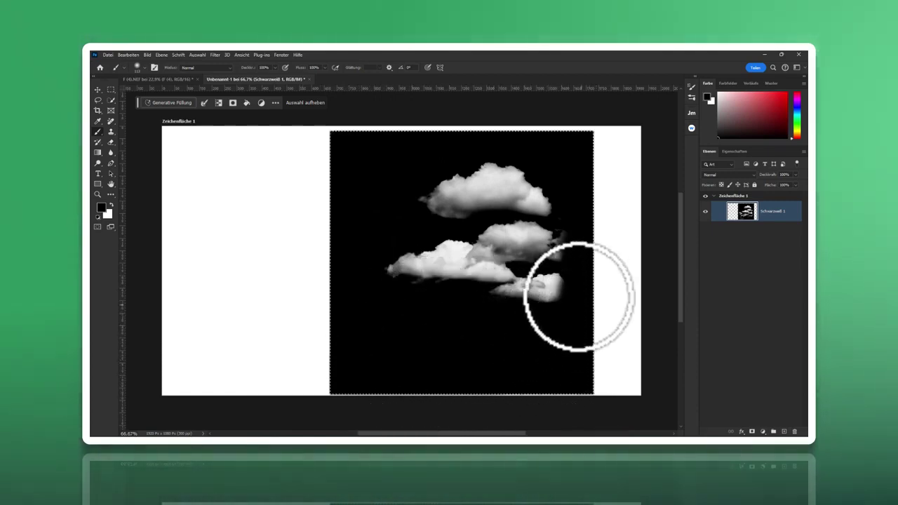
left_click_drag(579, 296, 570, 216)
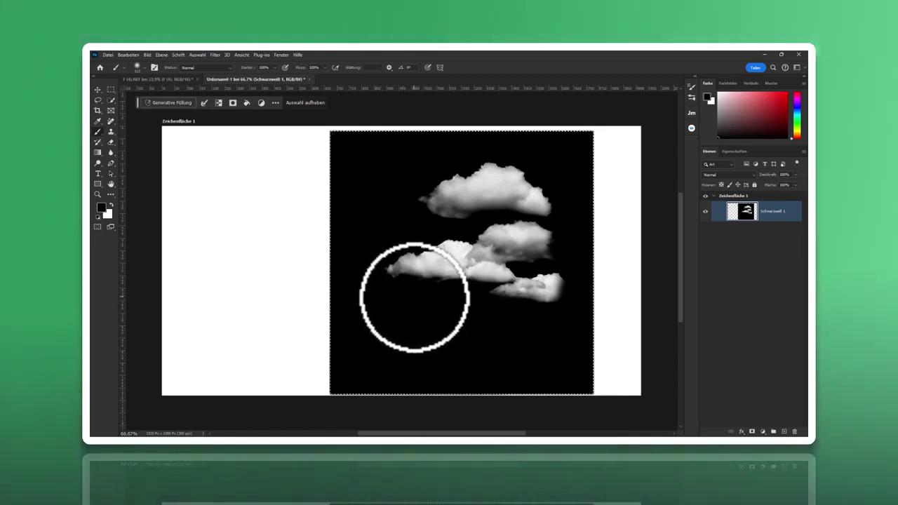
left_click(98, 90)
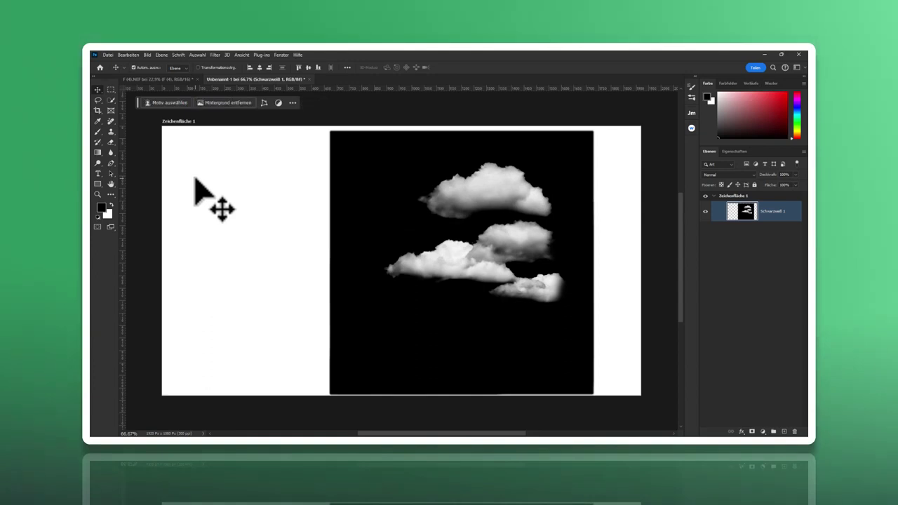
Invert the cloud layer and erase the leftover top, left and bottom frame lines.
key("ctrl+i")
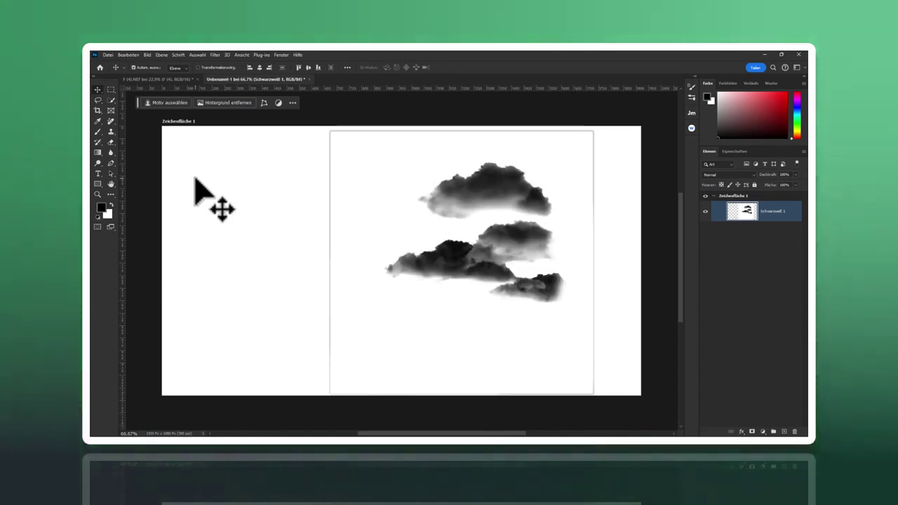
left_click(110, 143)
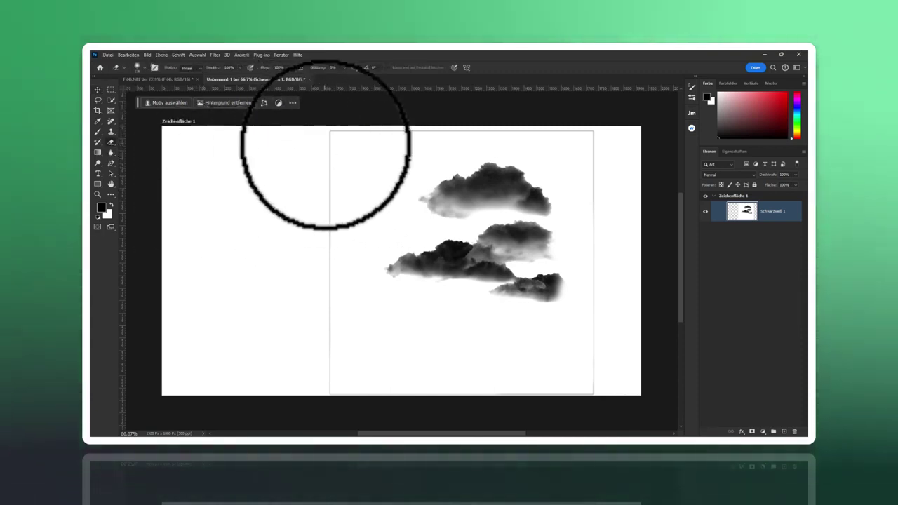
left_click(144, 68)
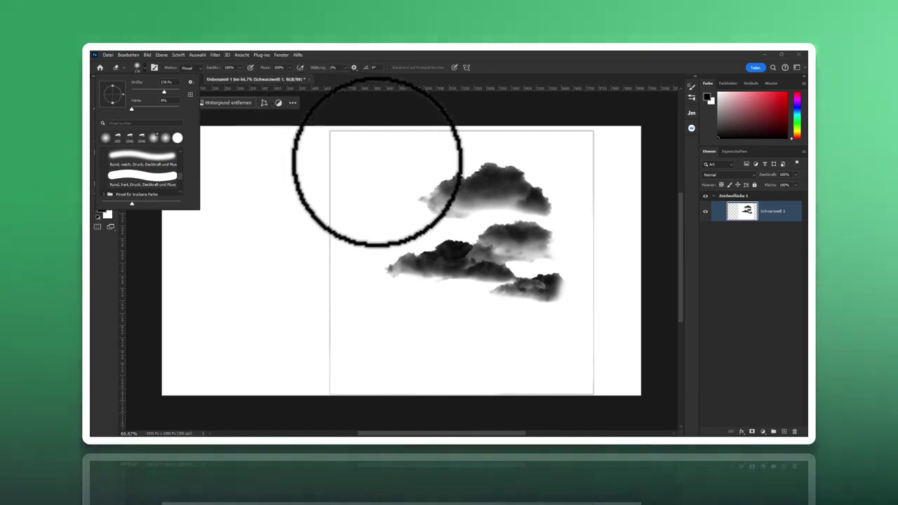
left_click(368, 147)
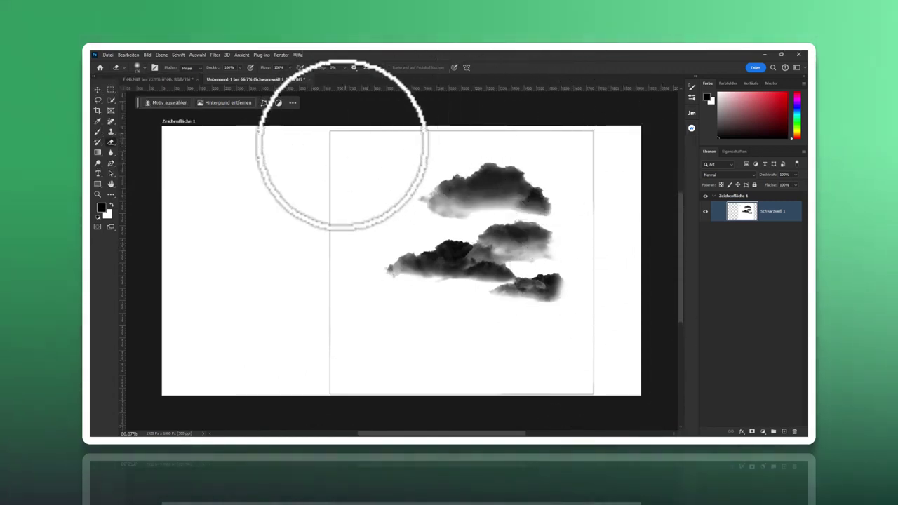
mouse_move(325, 124)
left_mouse_down()
mouse_move(348, 136)
mouse_move(597, 133)
mouse_move(596, 395)
mouse_move(574, 399)
left_mouse_up()
mouse_move(442, 396)
left_mouse_down()
mouse_move(311, 380)
mouse_move(327, 371)
mouse_move(336, 301)
mouse_move(337, 193)
mouse_move(327, 187)
mouse_move(345, 140)
mouse_move(443, 134)
mouse_move(567, 145)
mouse_move(582, 211)
mouse_move(575, 271)
mouse_move(586, 351)
mouse_move(567, 381)
mouse_move(455, 395)
mouse_move(325, 364)
mouse_move(316, 242)
mouse_move(304, 237)
mouse_move(330, 144)
mouse_move(328, 158)
left_mouse_up()
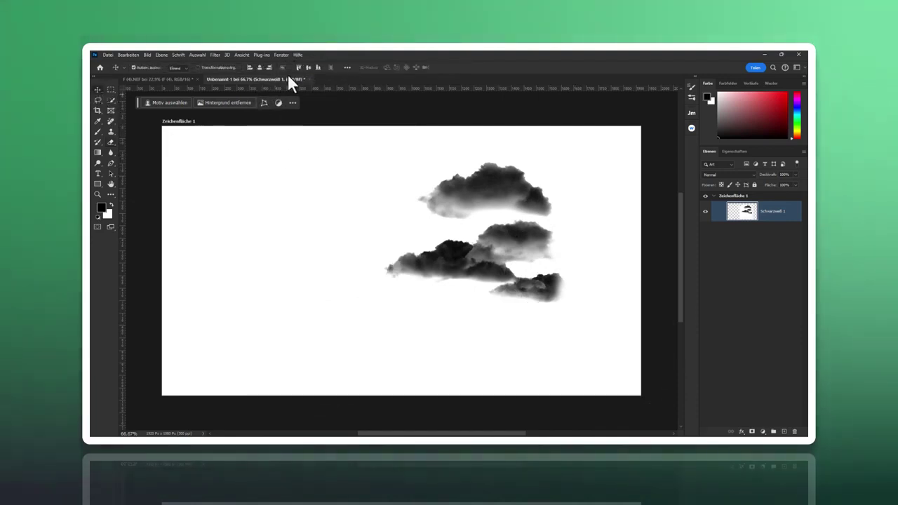
Centre the clouds on the canvas and define them as the brush preset 'Nebel 2'.
left_click(304, 67)
left_click(259, 68)
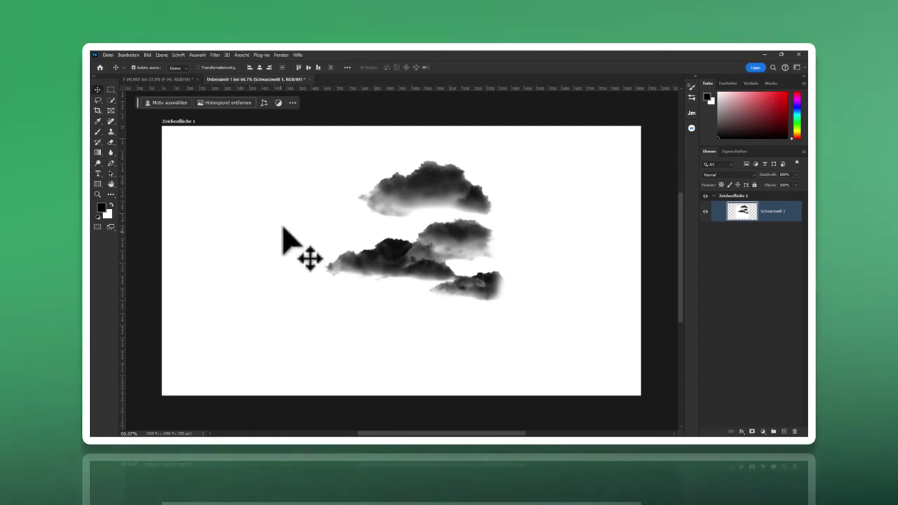
left_click(131, 55)
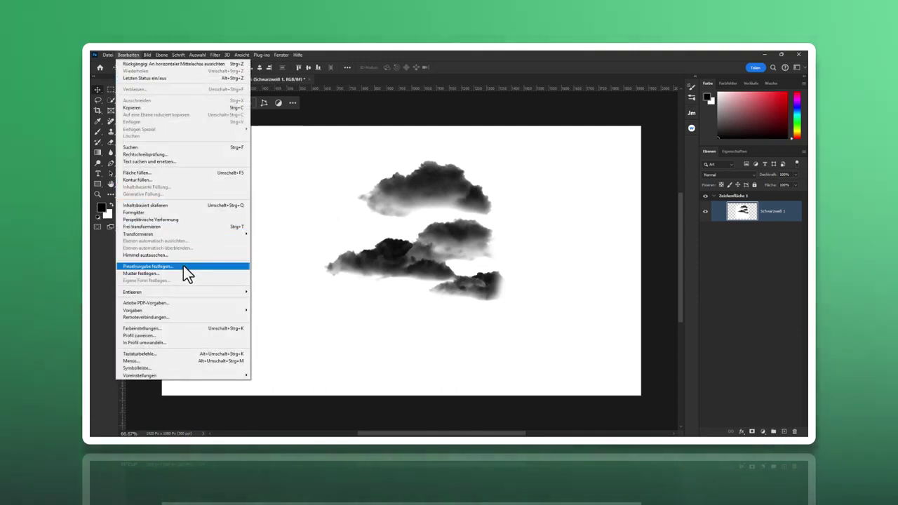
left_click(183, 265)
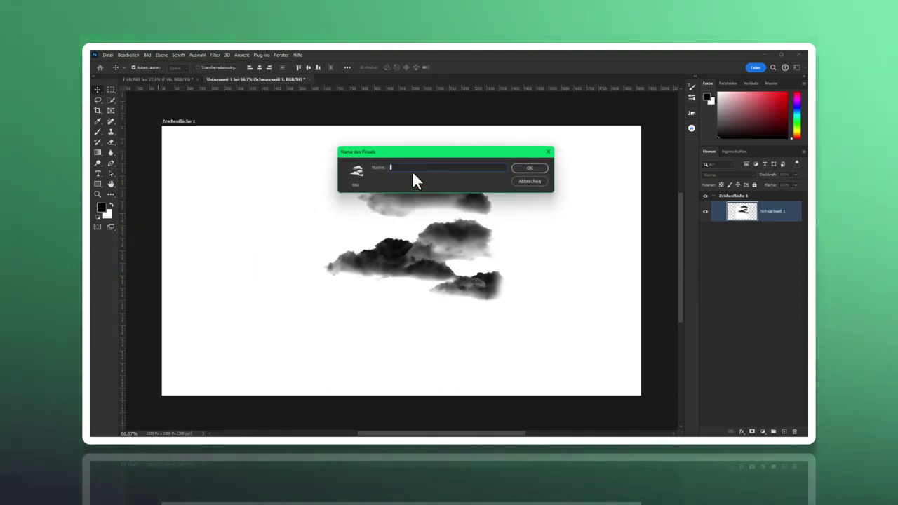
type("Nebel")
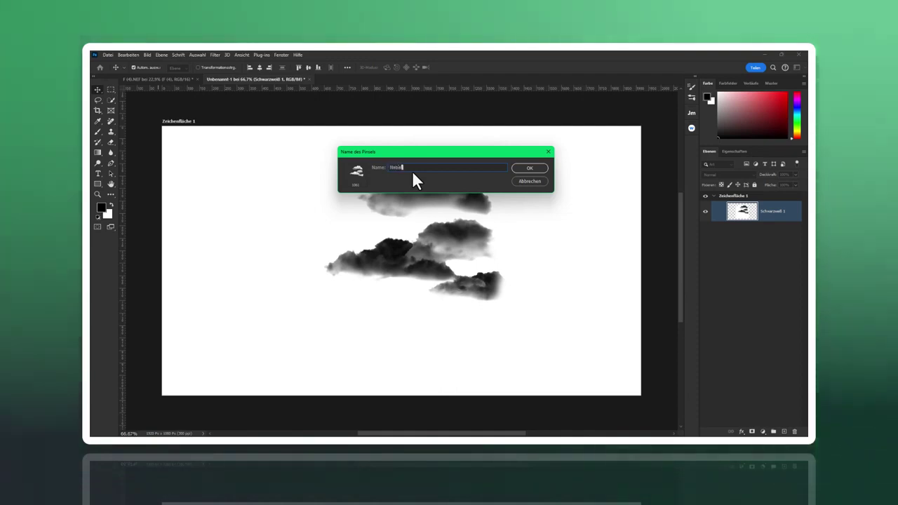
key("BackSpace")
key("BackSpace")
key("BackSpace")
key("BackSpace")
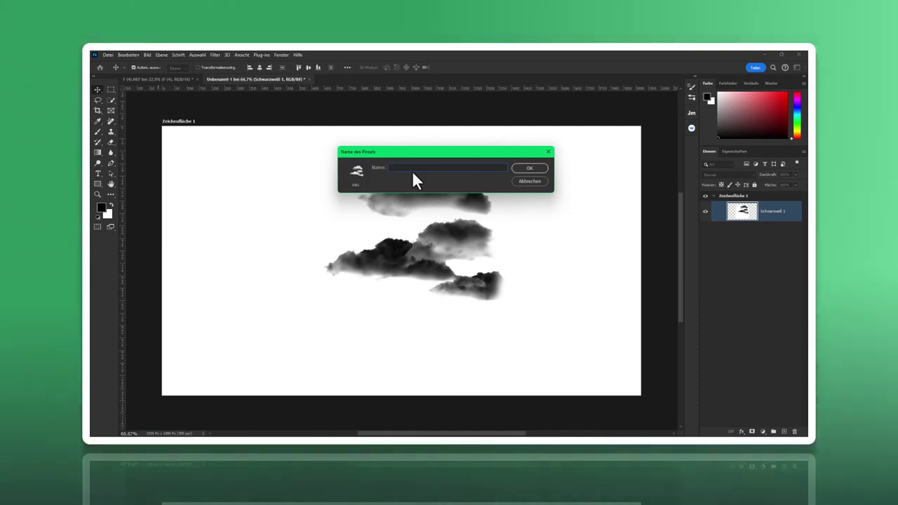
type("Nebel 2")
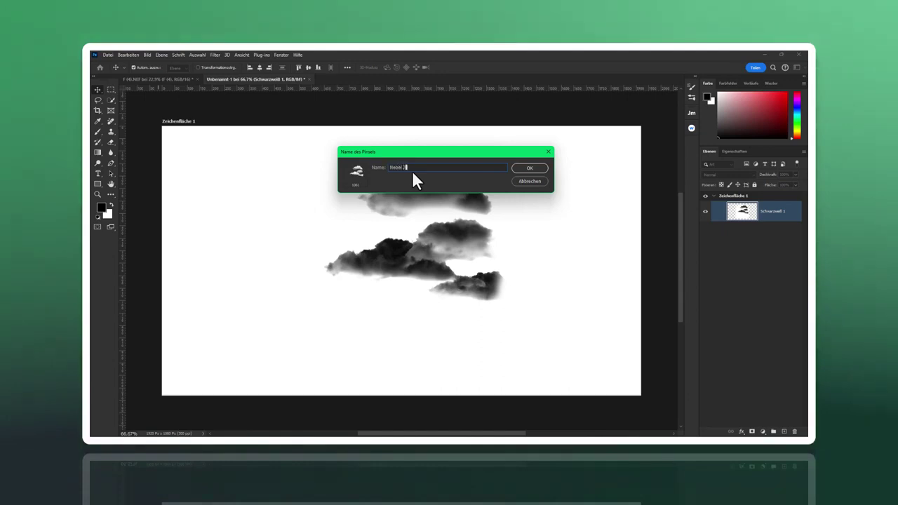
key("Return")
key("b")
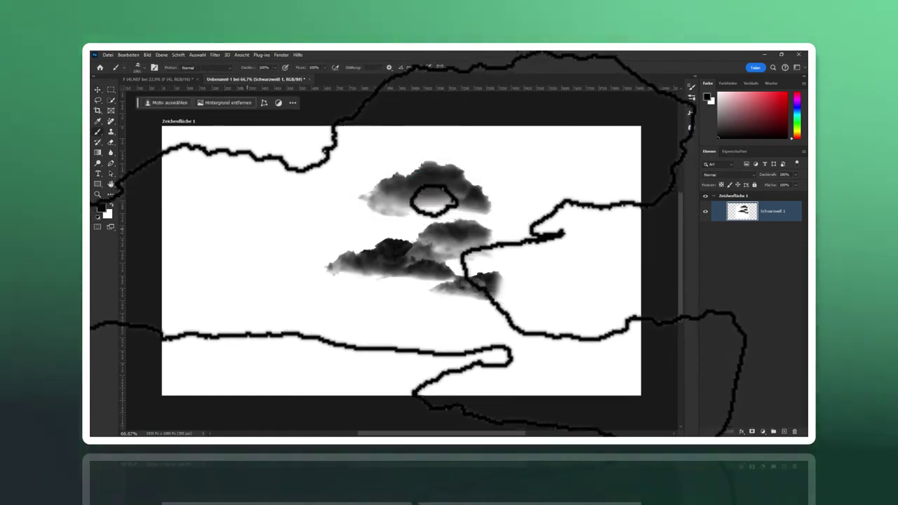
Stamp five more cloud groups across the brush sheet.
left_click(258, 210)
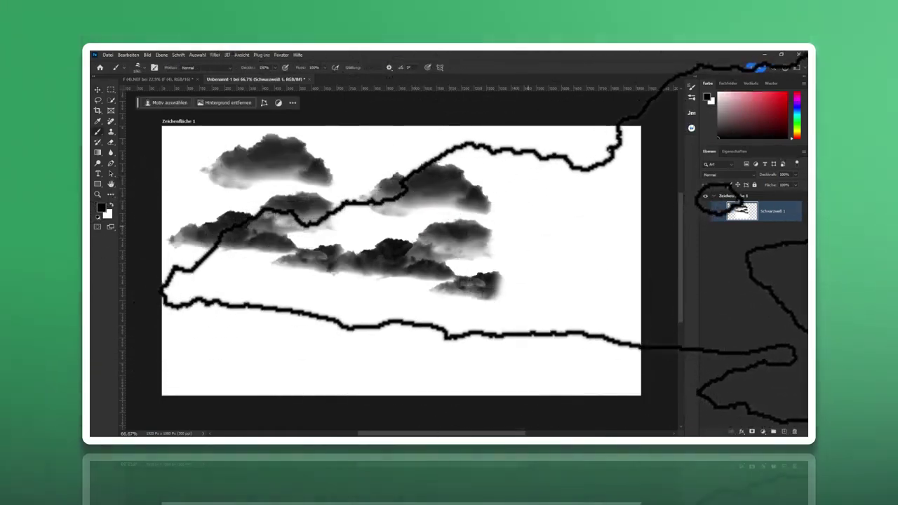
left_click(491, 210)
left_click(463, 312)
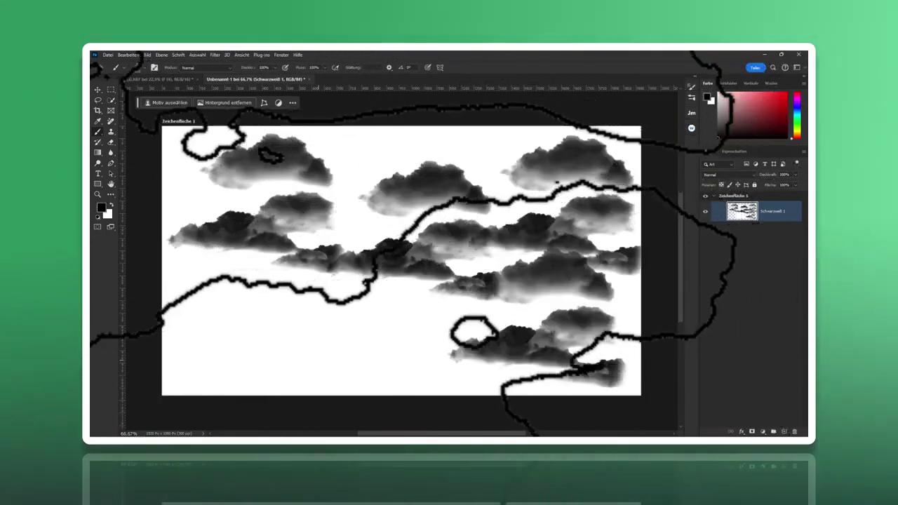
left_click(273, 361)
left_click(355, 330)
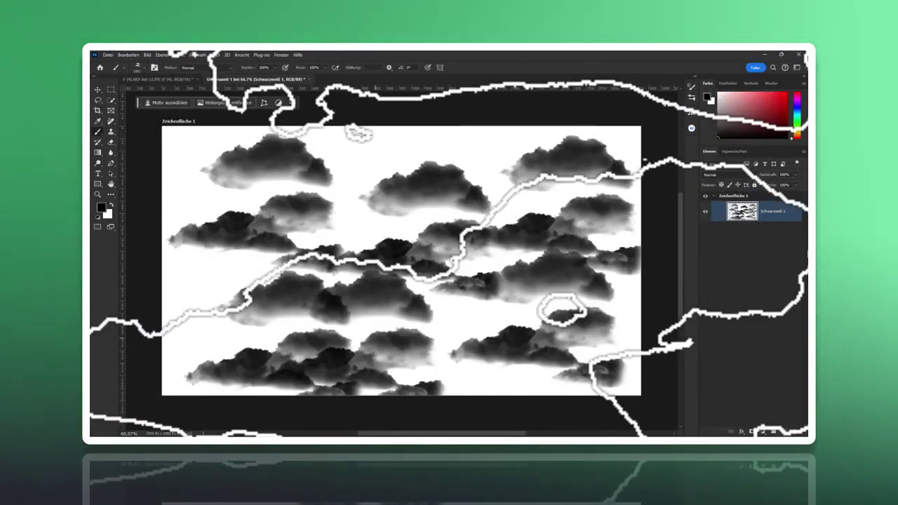
Undo the last cloud stamp and close Unbenannt-1 without saving.
key("ctrl+z")
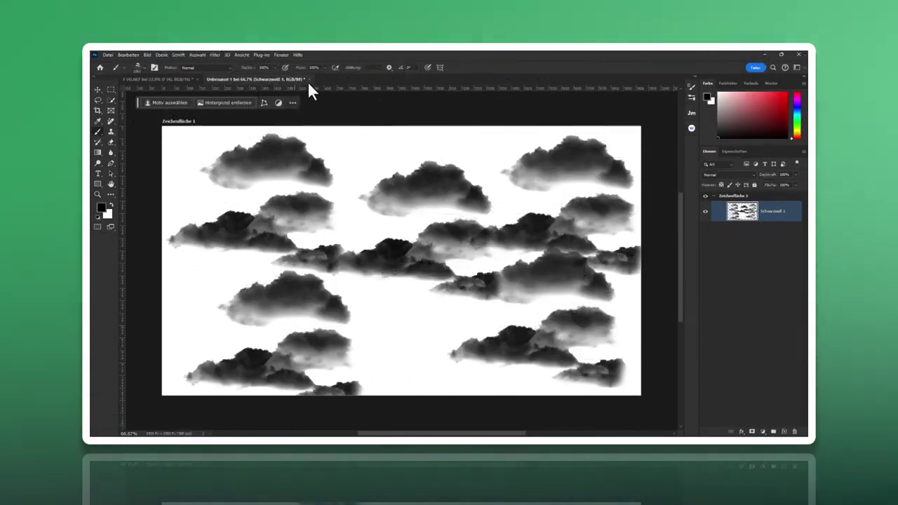
left_click(310, 79)
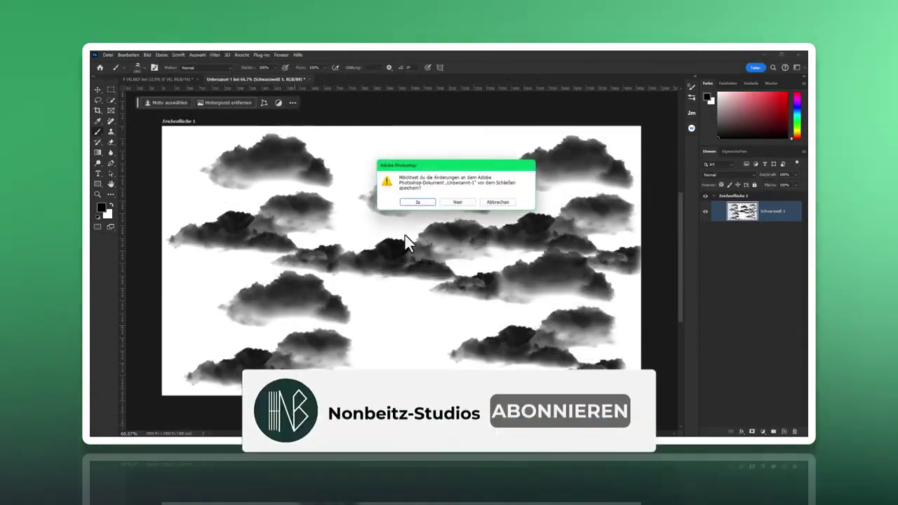
left_click(452, 202)
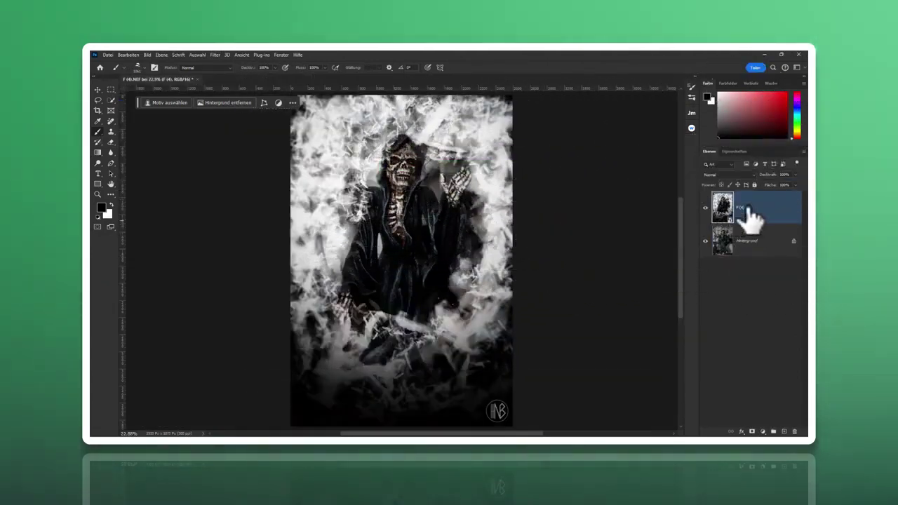
Delete layer F (4), unlock Hintergrund into Ebene 0, set white as painting colour, open brush settings.
key("Delete")
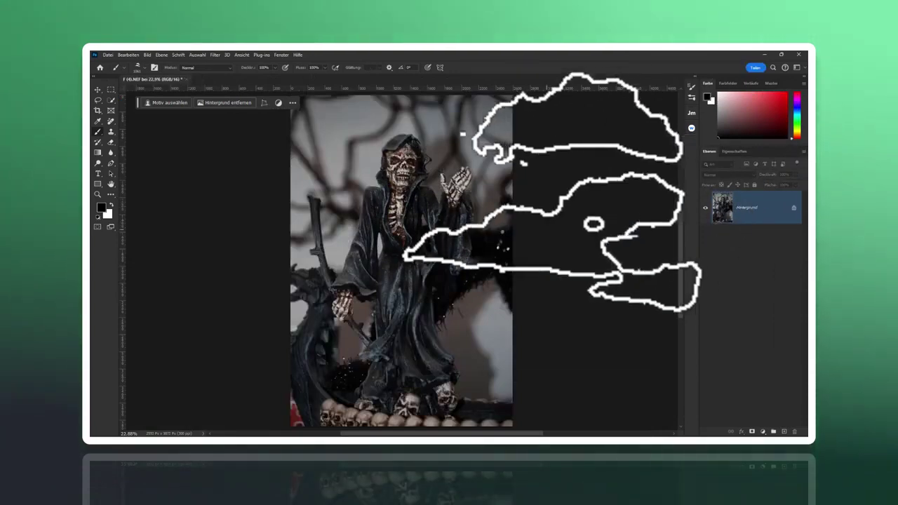
left_click(794, 207)
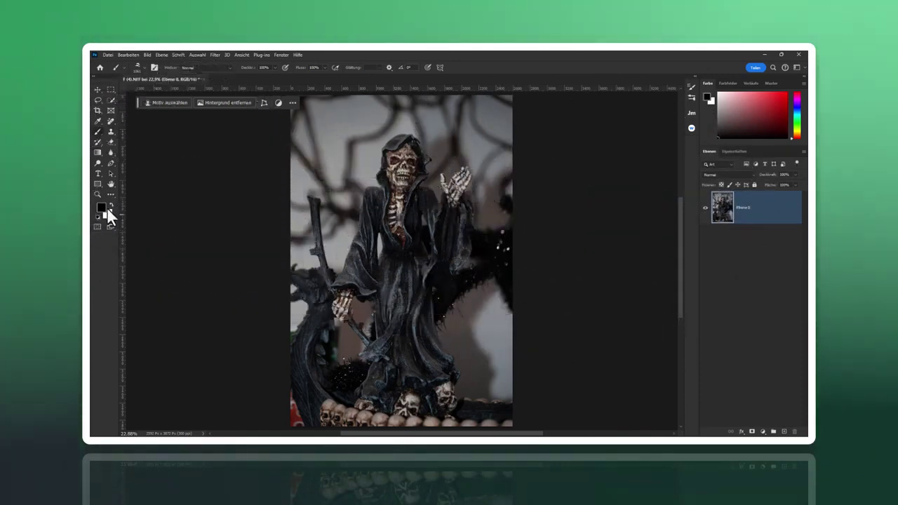
left_click(111, 204)
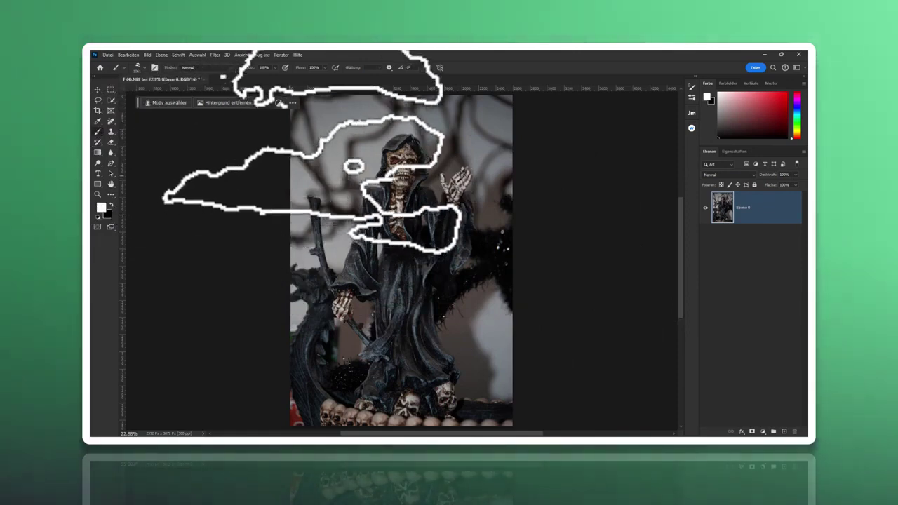
left_click(694, 86)
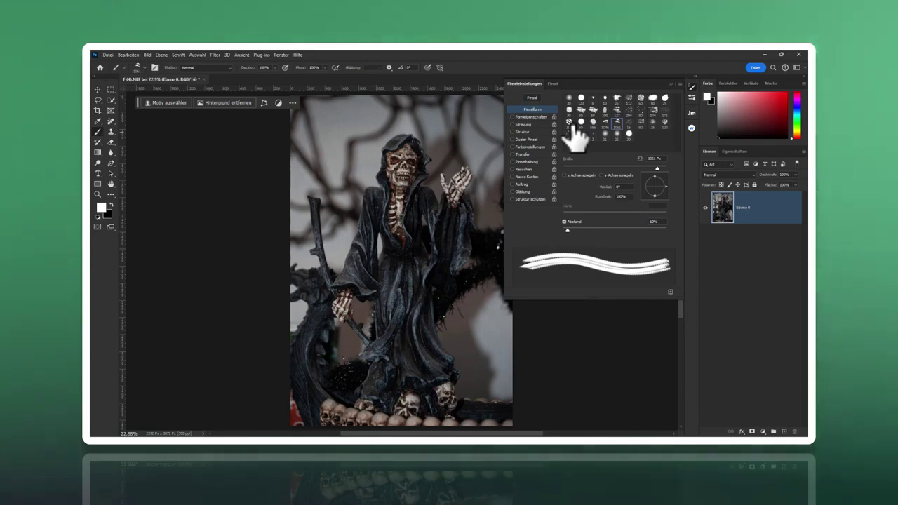
Use the cloud tip with shape dynamics: high size jitter, 37% minimum diameter, ~43% angle jitter.
left_click(569, 124)
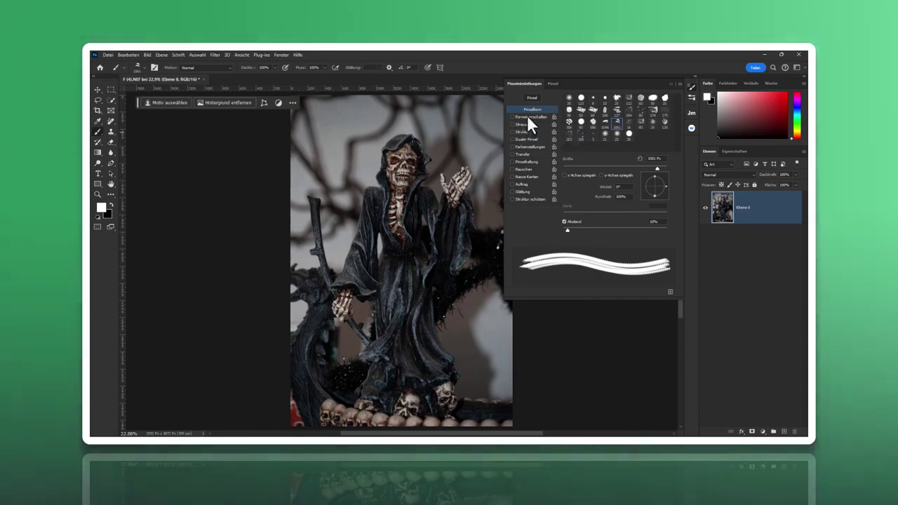
left_click(527, 117)
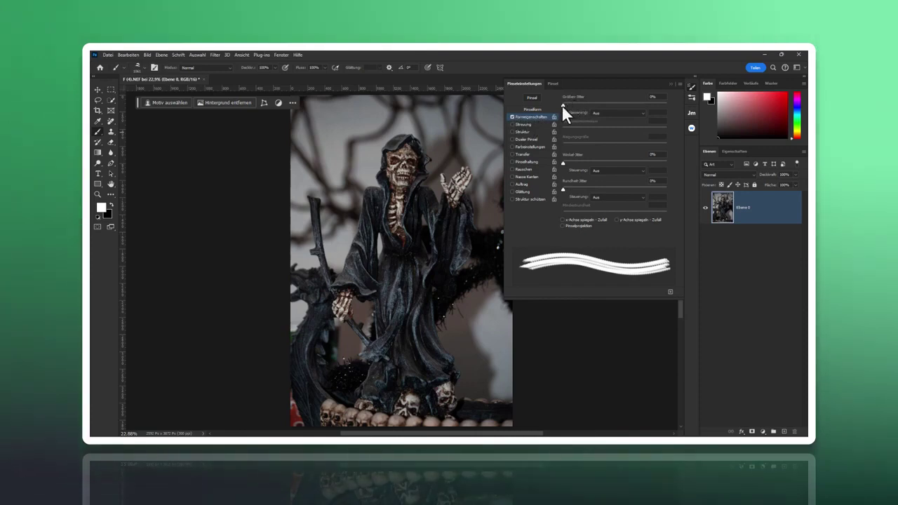
left_click_drag(562, 104, 665, 107)
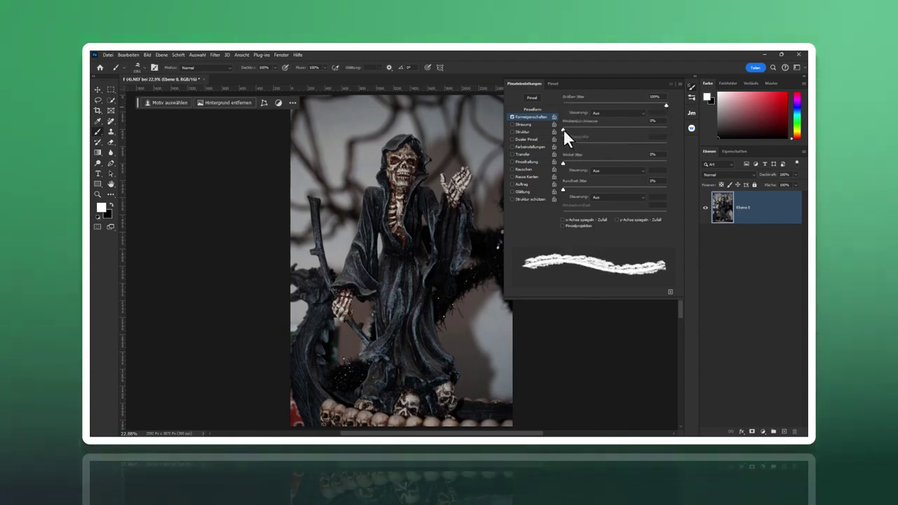
left_click_drag(564, 129, 621, 130)
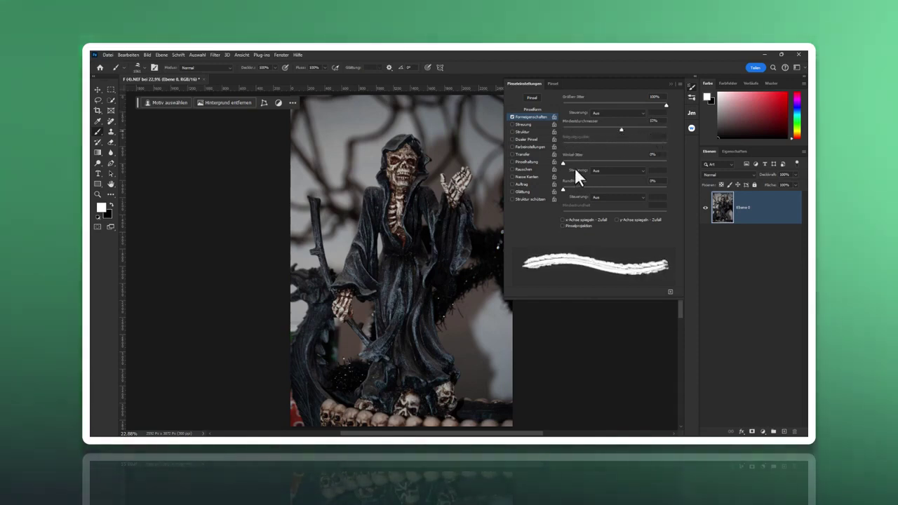
left_click_drag(563, 164, 626, 165)
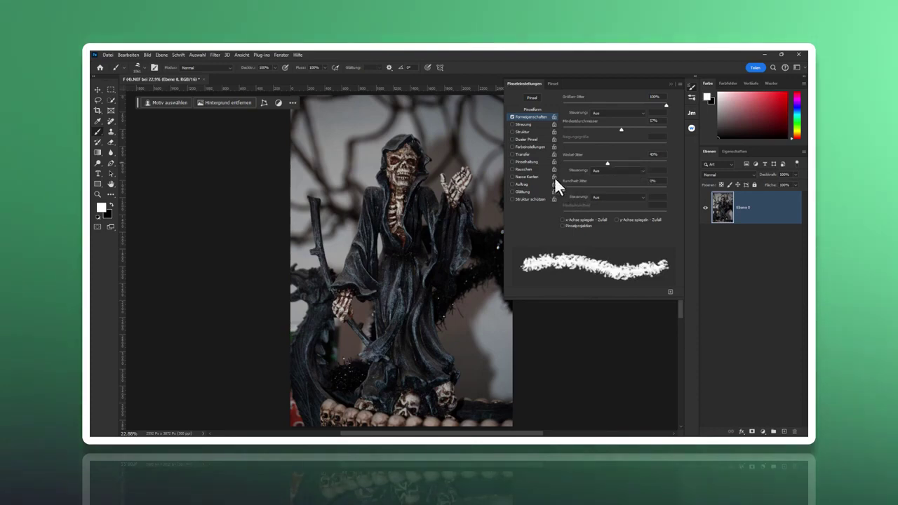
Enable scattering at about 83%, with count 3 and count jitter near 40%.
left_click(513, 124)
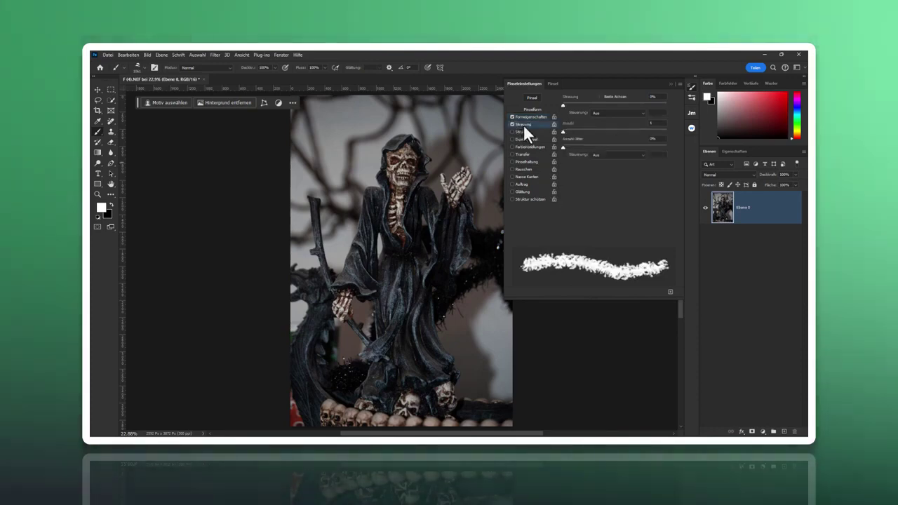
left_click(523, 124)
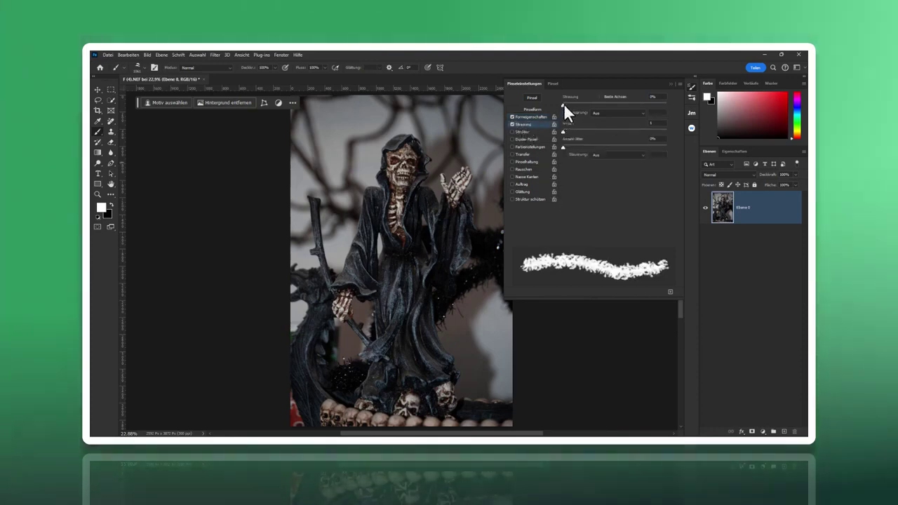
left_click_drag(563, 103, 568, 104)
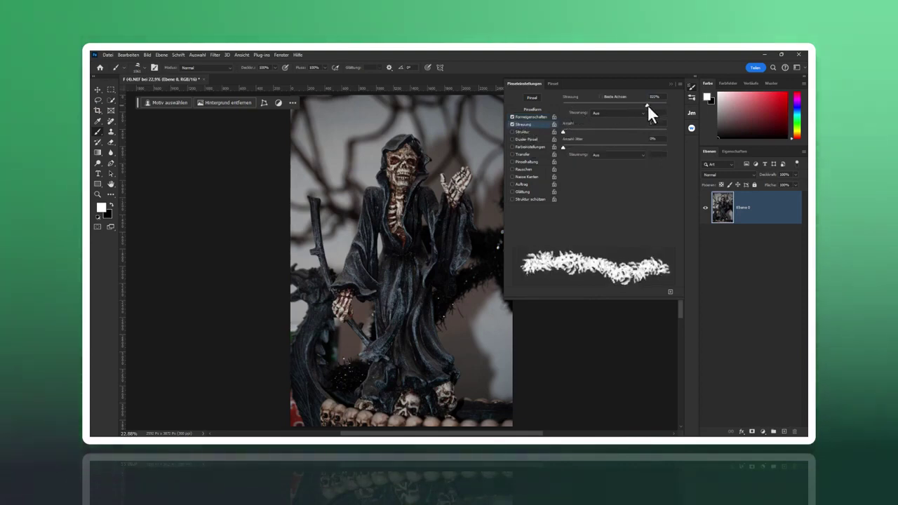
mouse_move(648, 105)
left_mouse_down()
mouse_move(658, 104)
mouse_move(570, 106)
left_mouse_up()
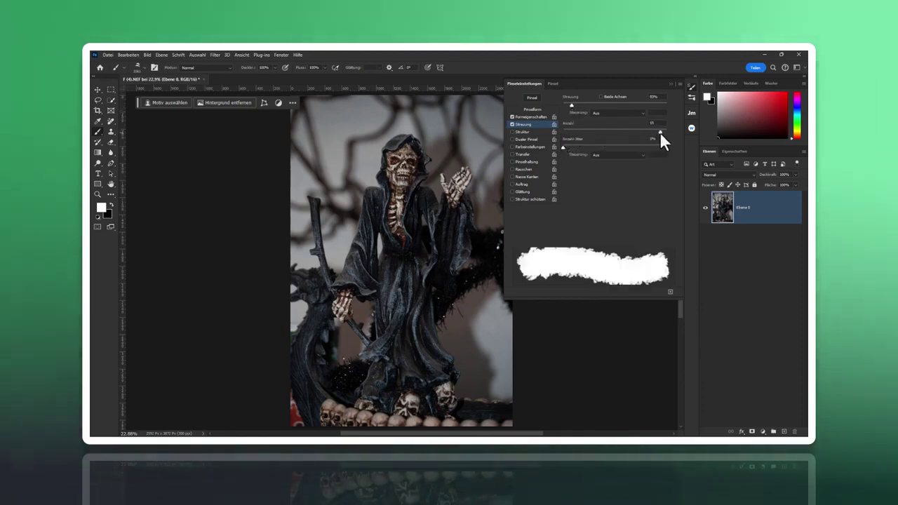
left_click_drag(652, 132, 574, 130)
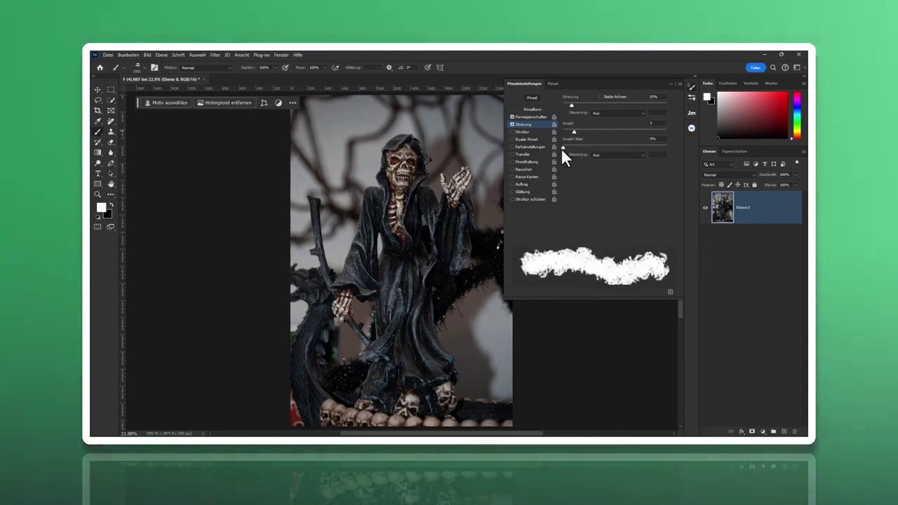
left_click_drag(563, 146, 605, 146)
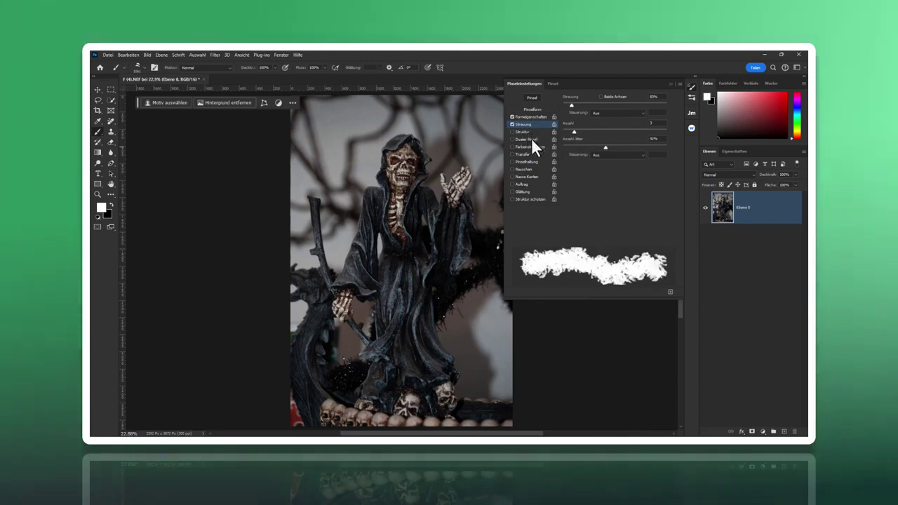
Enable Transfer with ~41% opacity jitter and 100% flow jitter, disable Noise, close brush settings.
left_click(522, 154)
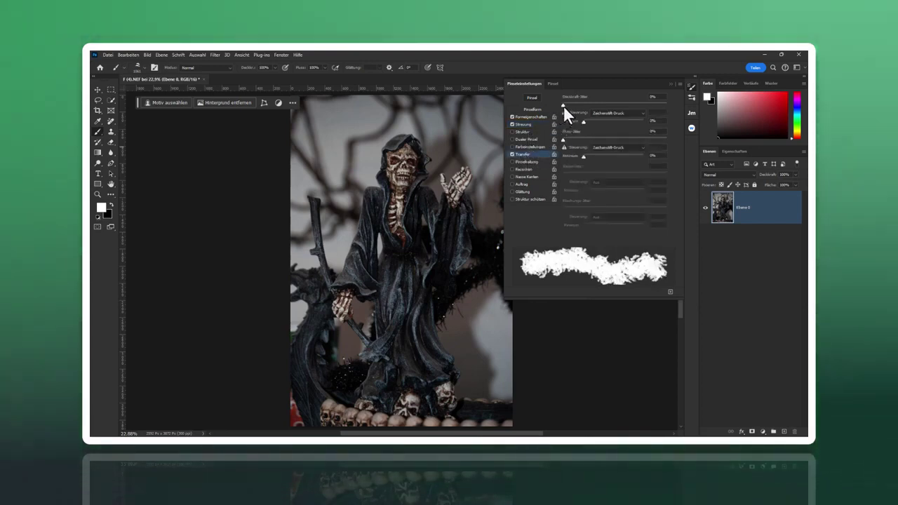
left_click_drag(562, 105, 649, 105)
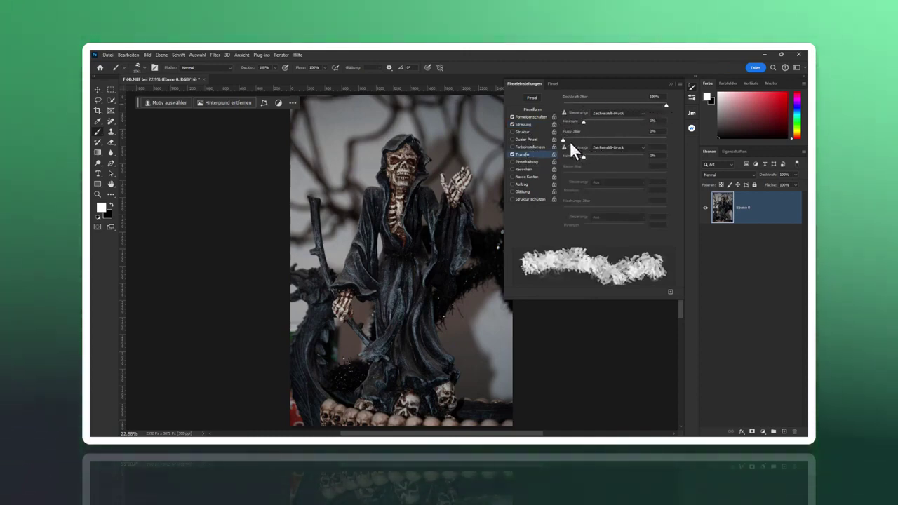
left_click_drag(561, 139, 678, 137)
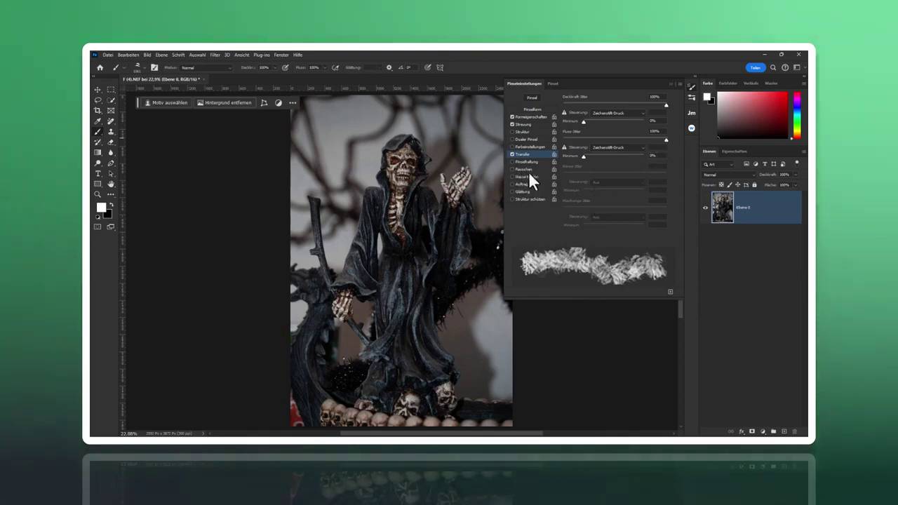
left_click(511, 169)
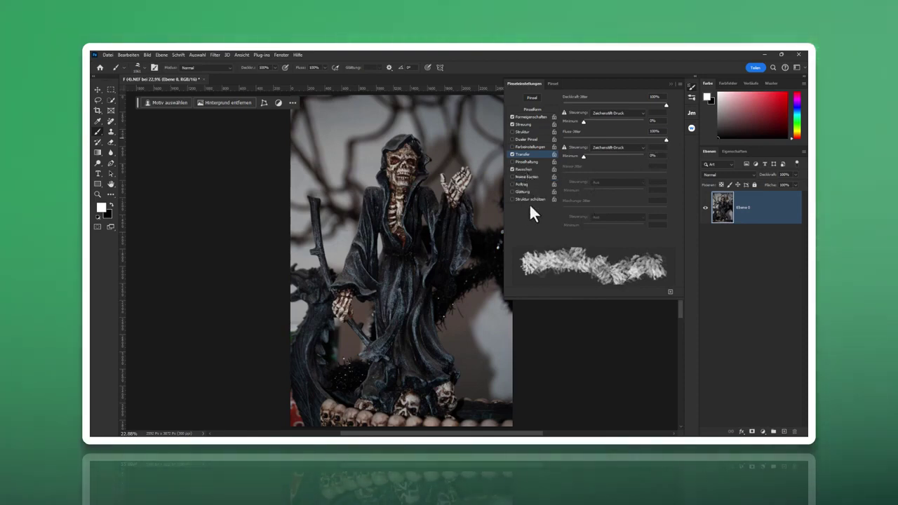
left_click(667, 82)
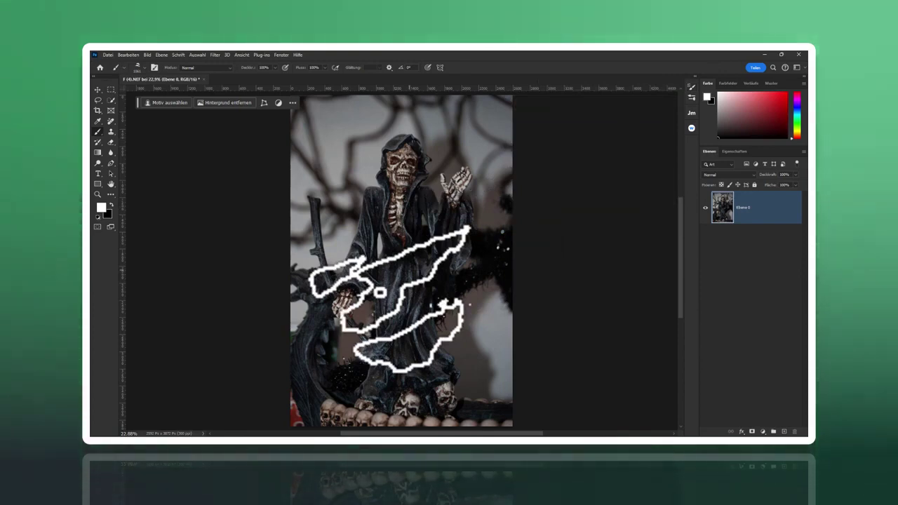
Create Ebene 1 and paint white cloud fog across the bottom around the skulls.
key("ctrl+shift+n")
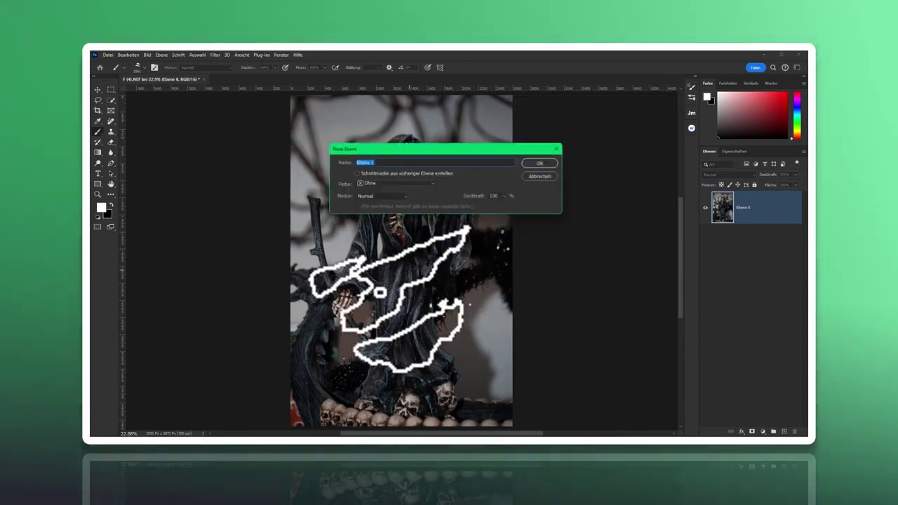
key("Return")
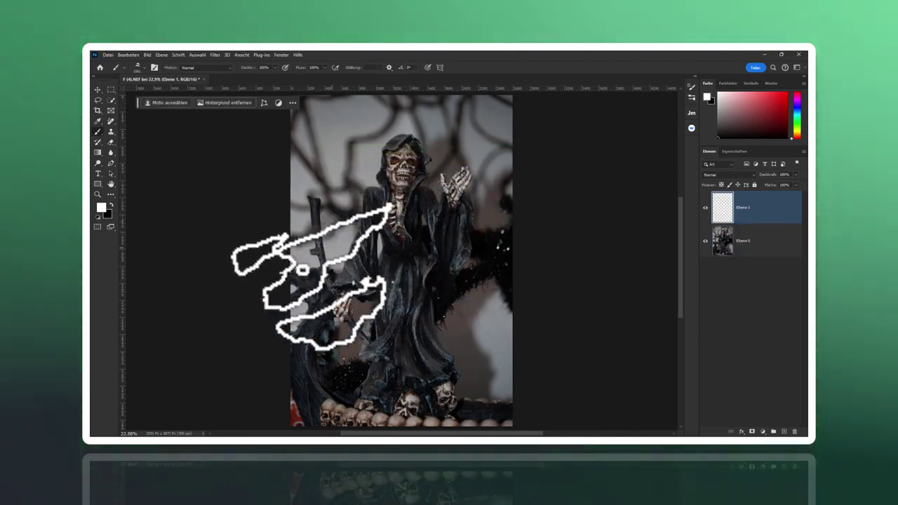
left_click(298, 309)
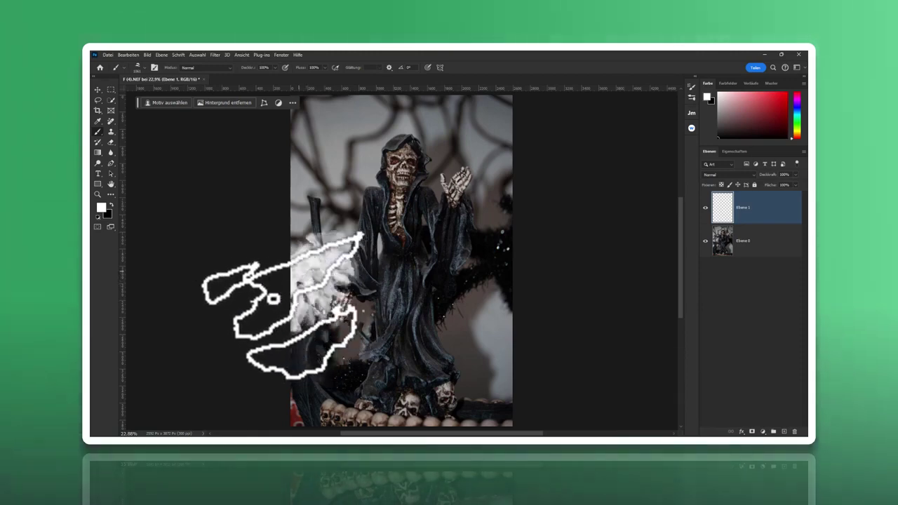
mouse_move(286, 403)
left_mouse_down()
mouse_move(508, 357)
mouse_move(355, 318)
mouse_move(442, 360)
mouse_move(470, 158)
mouse_move(306, 50)
left_mouse_up()
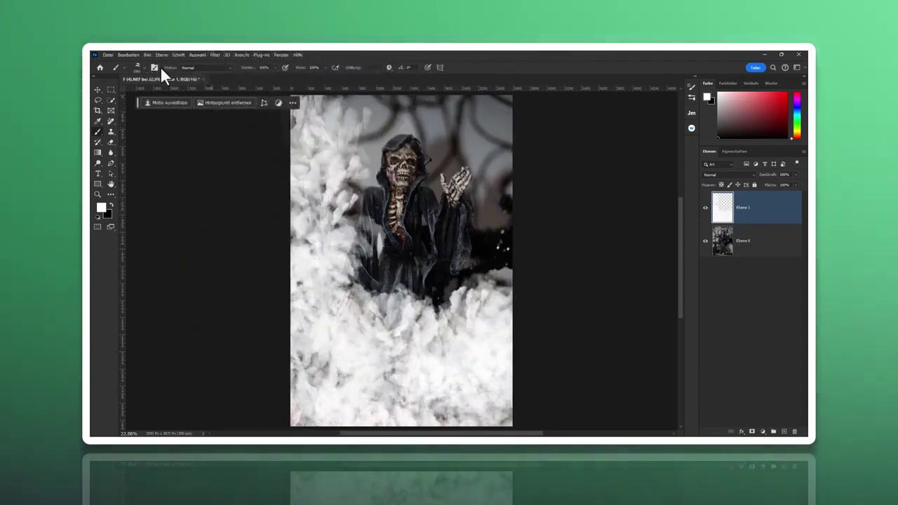
Adjust the cloud brush size and paint fog along the top edge of the image.
left_click(146, 66)
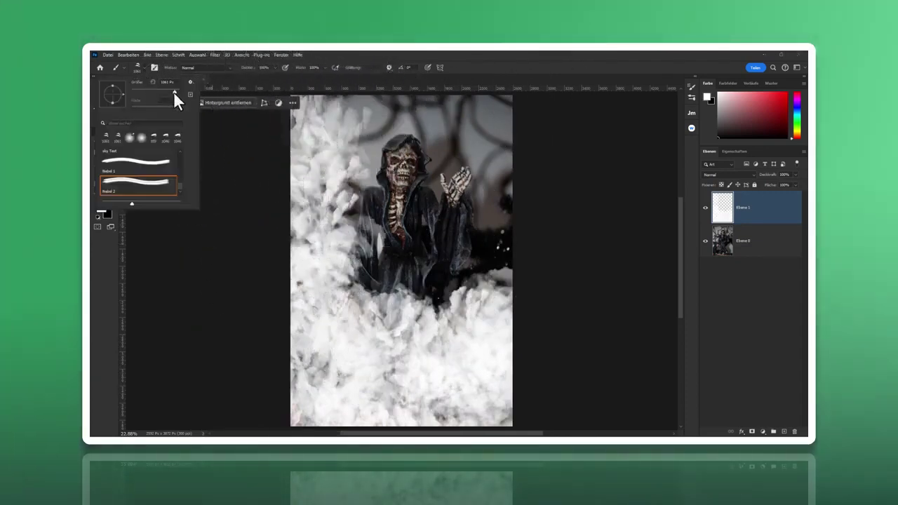
left_click_drag(169, 92, 166, 92)
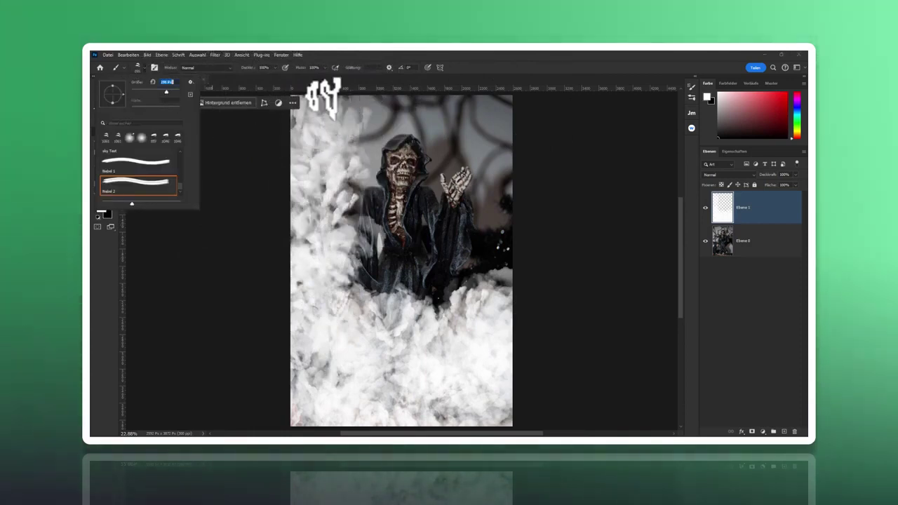
key("Return")
mouse_move(334, 101)
left_mouse_down()
mouse_move(395, 96)
mouse_move(356, 110)
left_mouse_up()
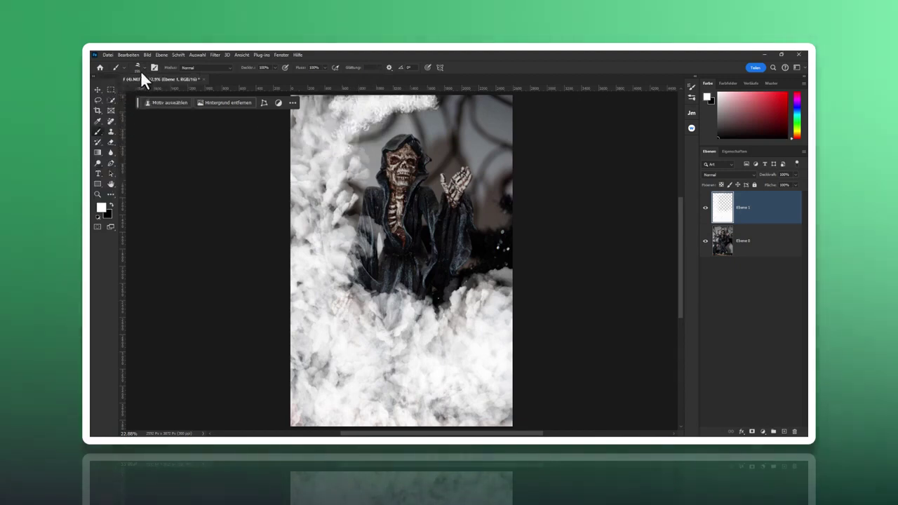
Make the cloud brush much larger and paint white fog over the upper right.
left_click(138, 68)
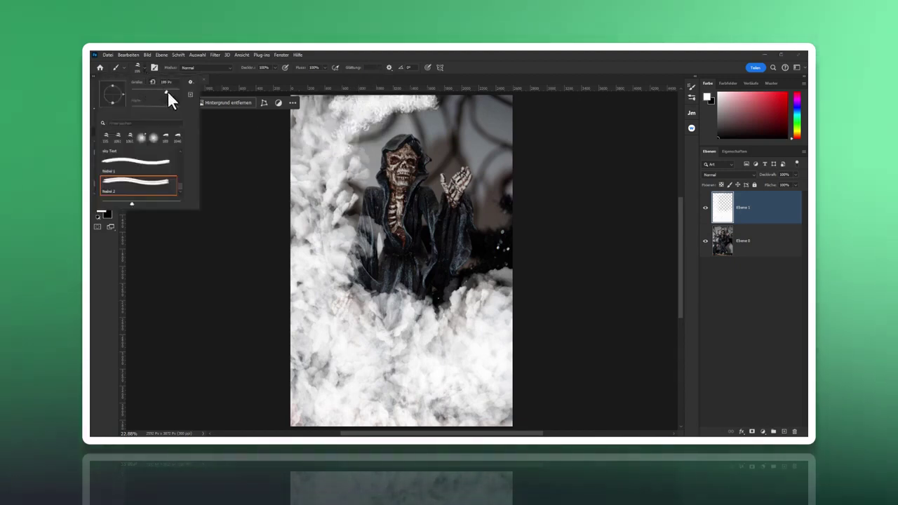
left_click(170, 91)
left_click(375, 88)
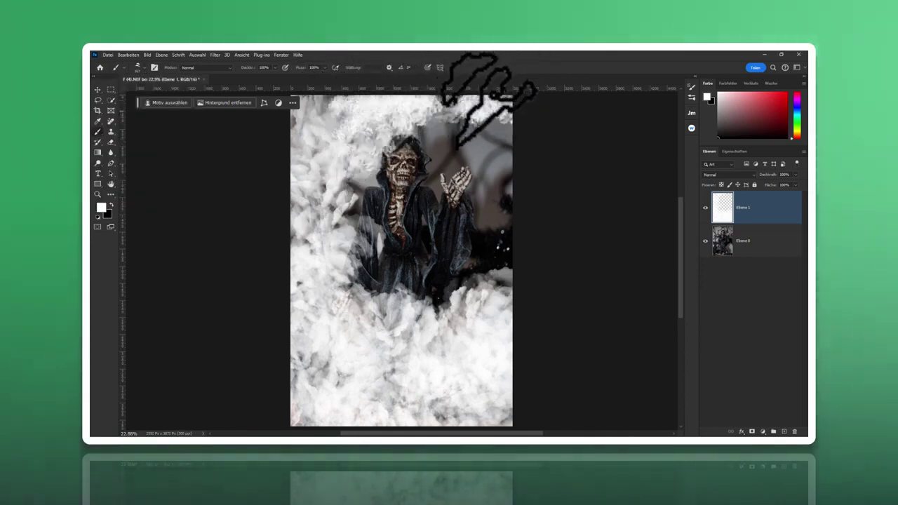
mouse_move(489, 100)
left_mouse_down()
mouse_move(481, 79)
mouse_move(526, 150)
mouse_move(470, 141)
mouse_move(495, 189)
mouse_move(530, 190)
mouse_move(492, 184)
mouse_move(481, 260)
mouse_move(461, 281)
mouse_move(510, 239)
mouse_move(520, 326)
mouse_move(531, 238)
left_mouse_up()
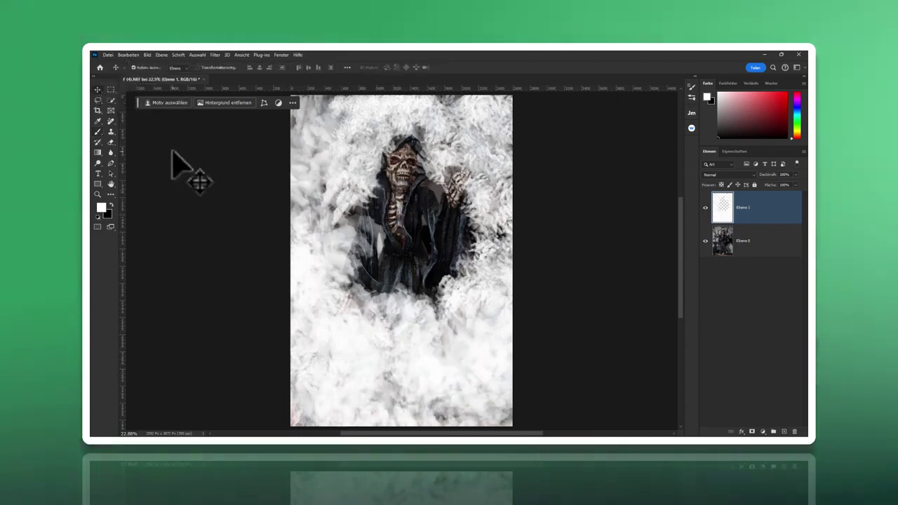
Add the new layer Ebene 2 and enlarge the cloud brush in the preset picker.
key("ctrl+shift+n")
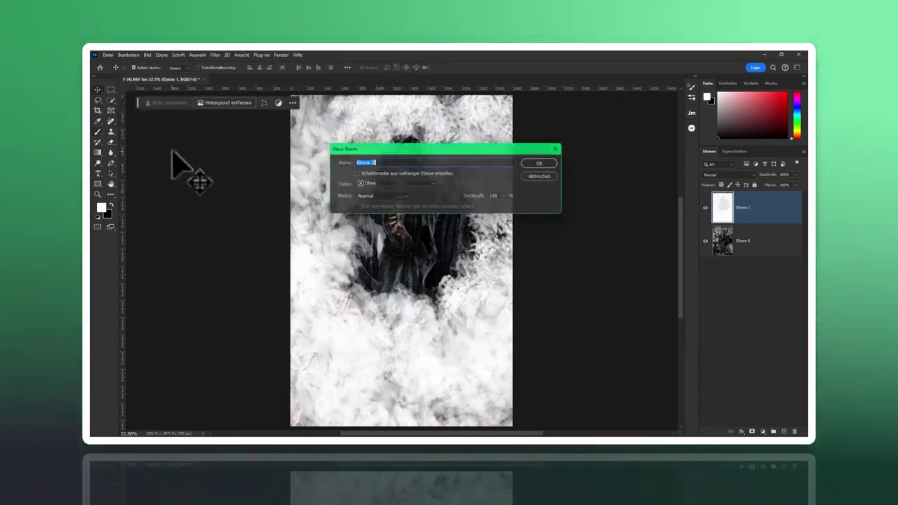
key("Return")
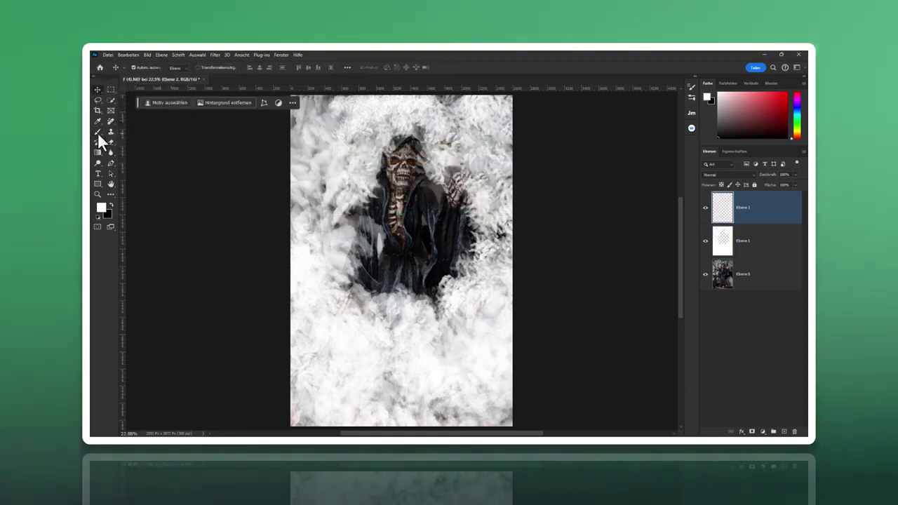
left_click(144, 67)
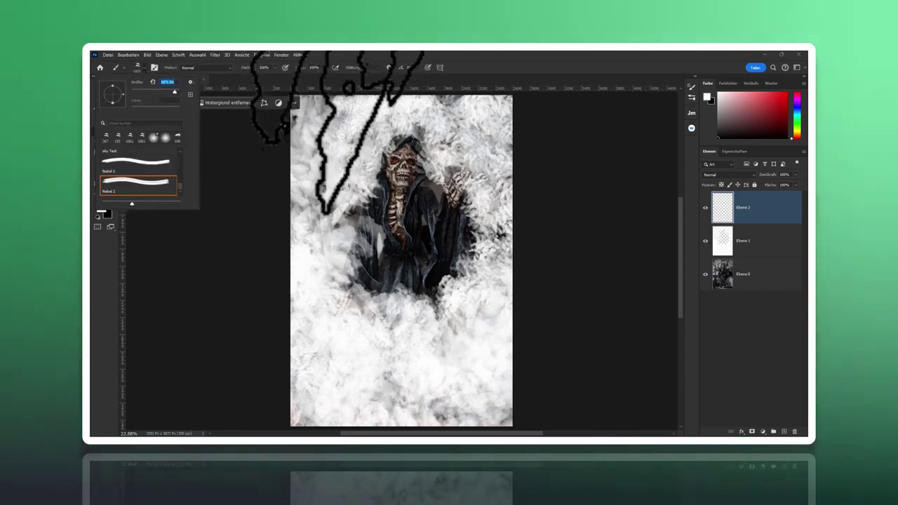
key("Return")
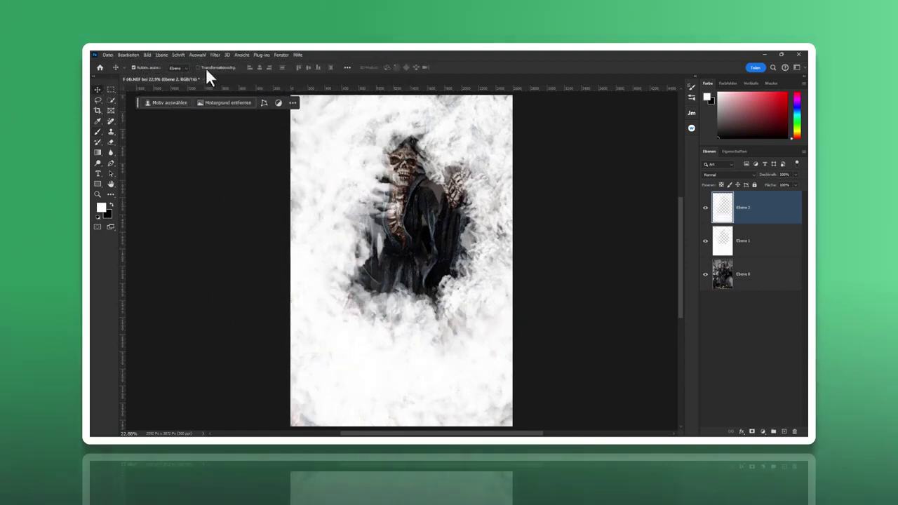
Apply a Gaussian blur with radius 38,7 to the Ebene 2 fog.
left_click(216, 55)
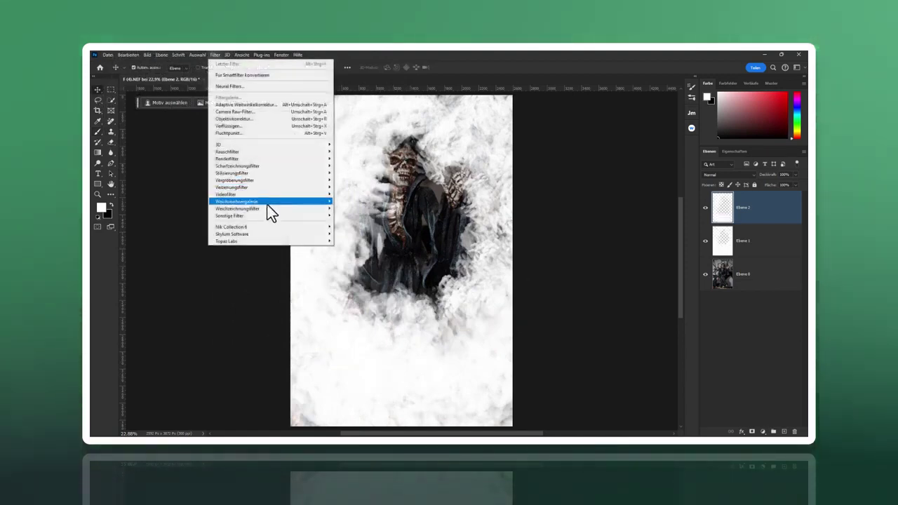
mouse_move(238, 208)
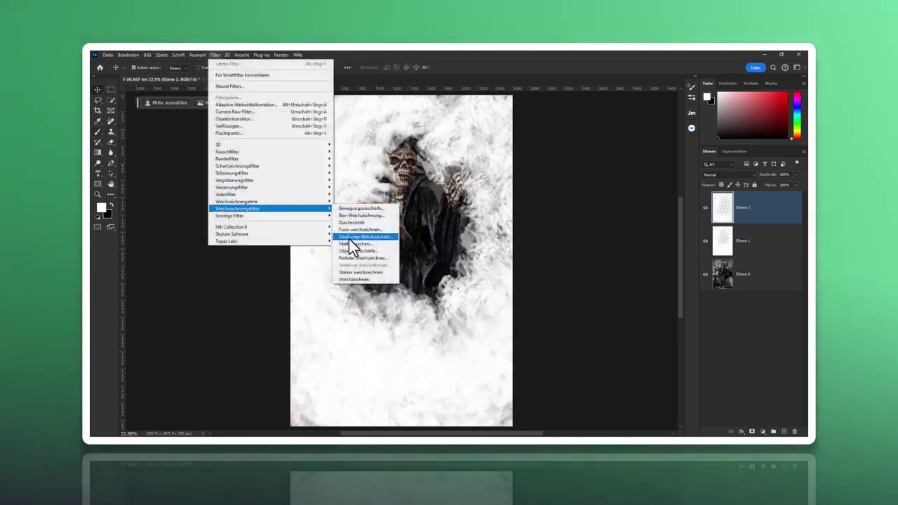
left_click(348, 238)
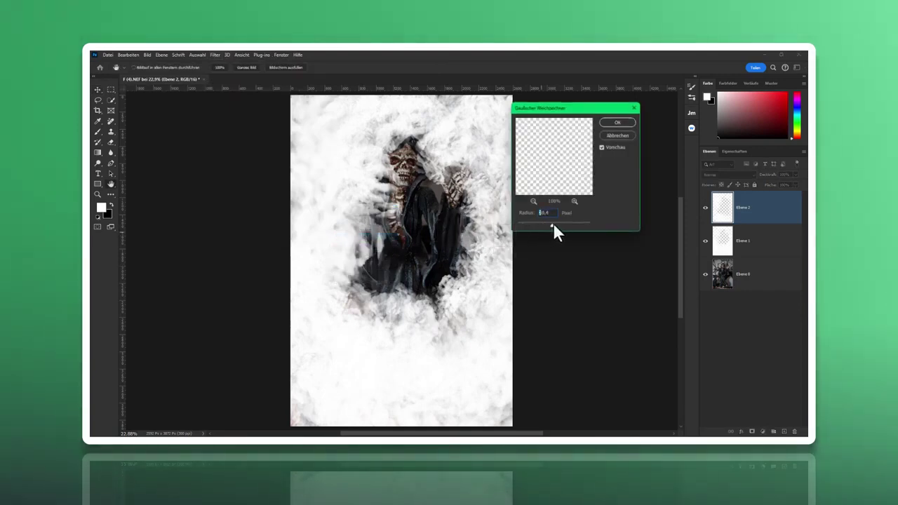
left_click_drag(552, 225, 530, 222)
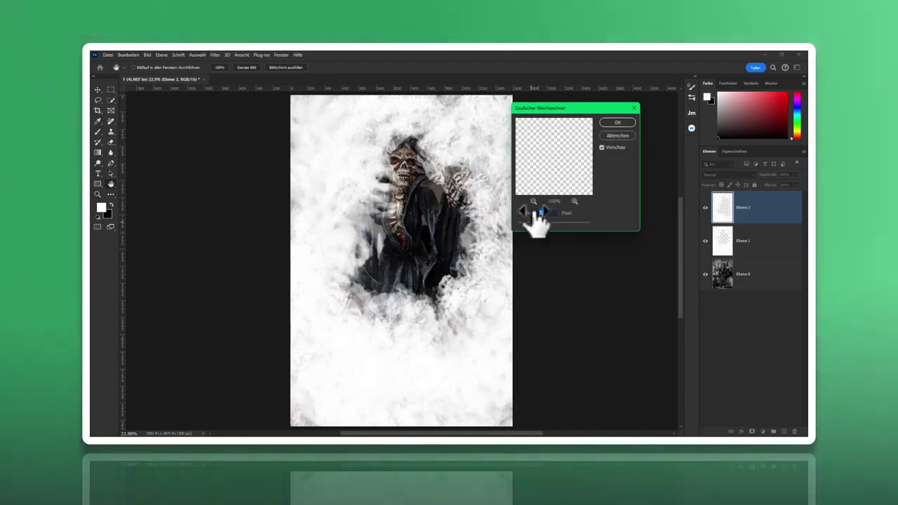
left_click(608, 122)
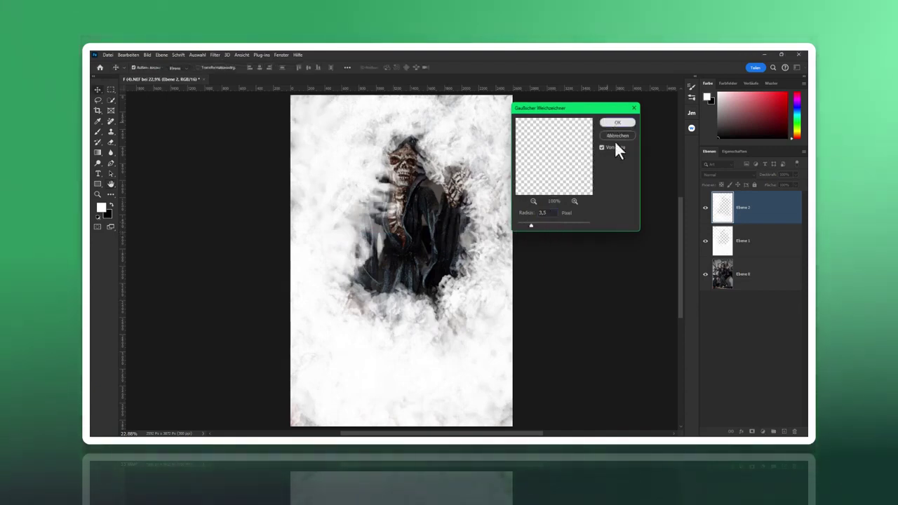
Lower Ebene 2's opacity to about 27% and deselect the layer.
left_click(796, 173)
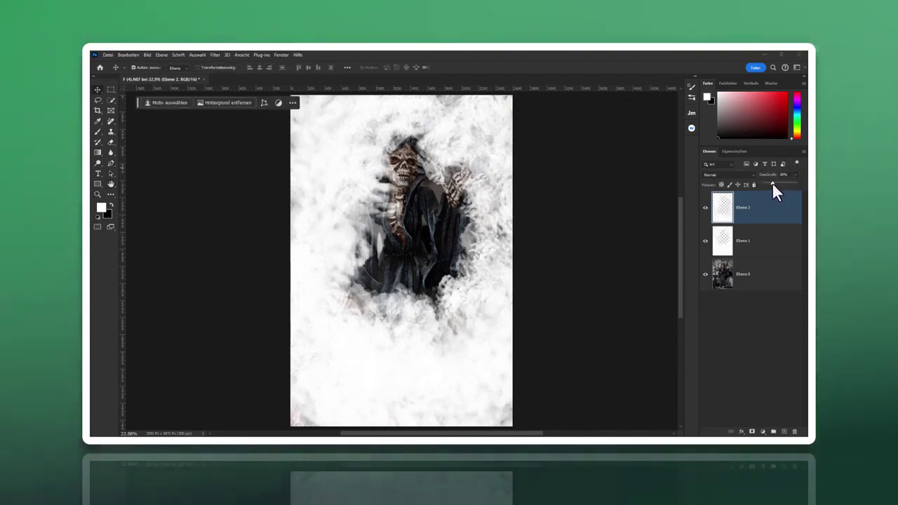
left_click_drag(778, 183, 770, 182)
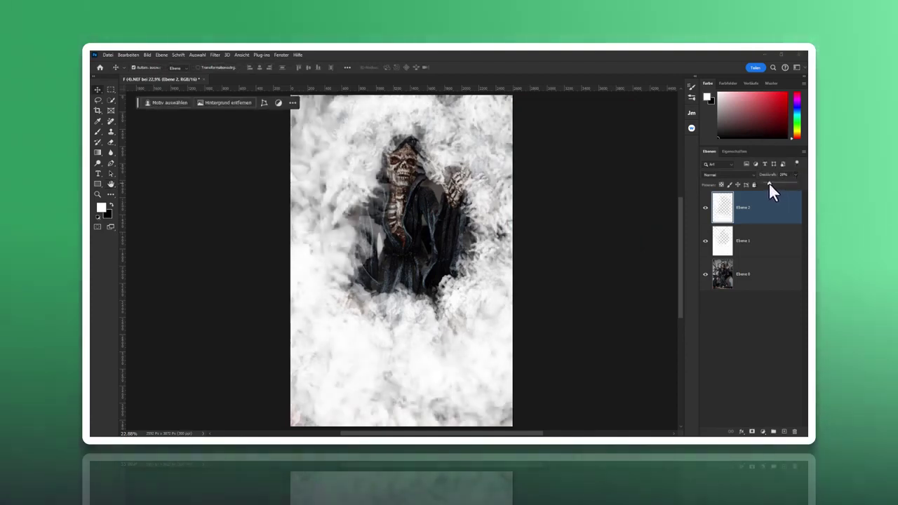
left_click(763, 297)
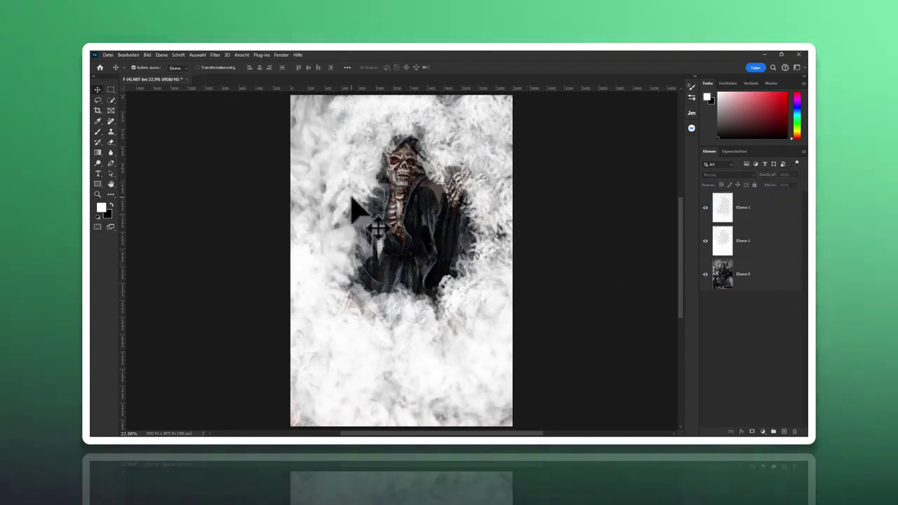
Merge Ebene 0 through Ebene 2 into one layer, swap colours, and open the Filter menu.
left_click(779, 209)
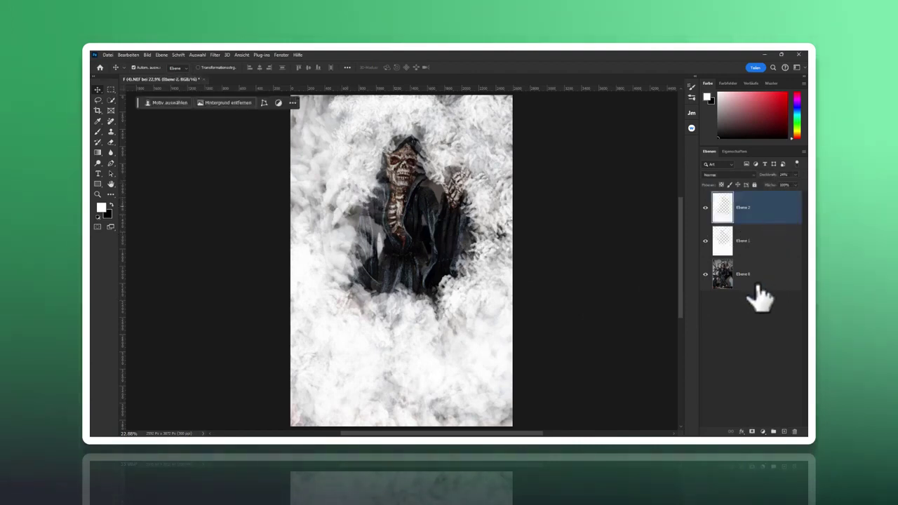
left_click(765, 279, "shift")
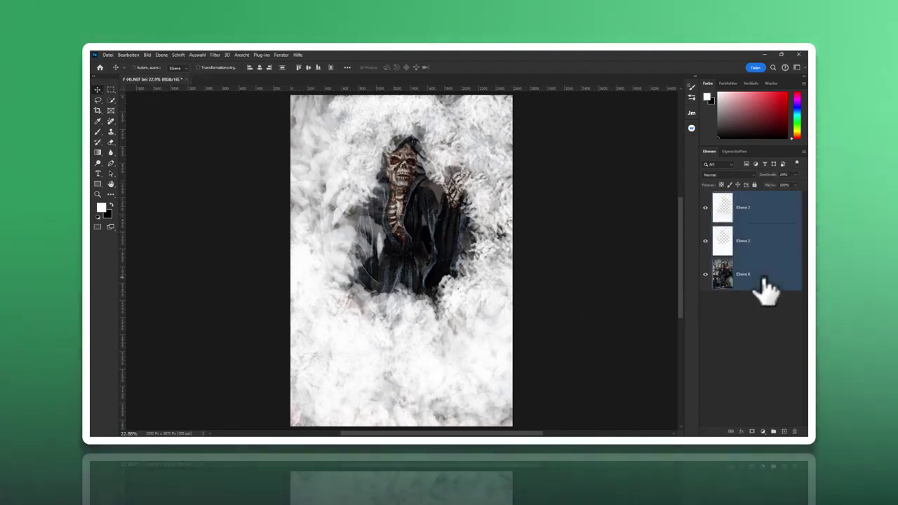
key("ctrl+e")
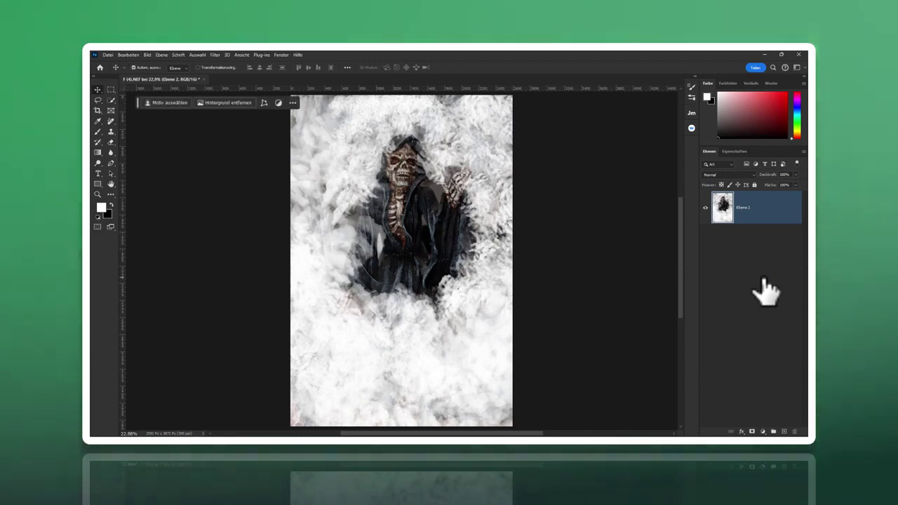
left_click(111, 205)
left_click(213, 56)
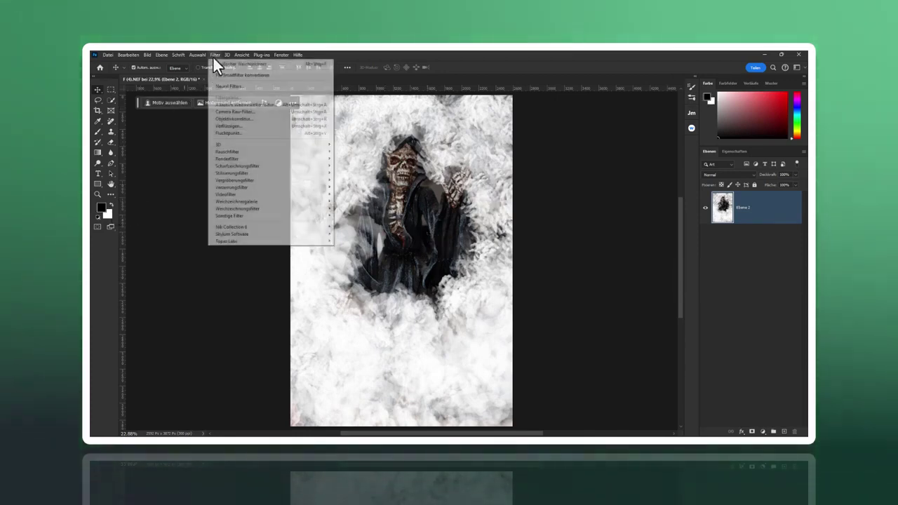
mouse_move(239, 227)
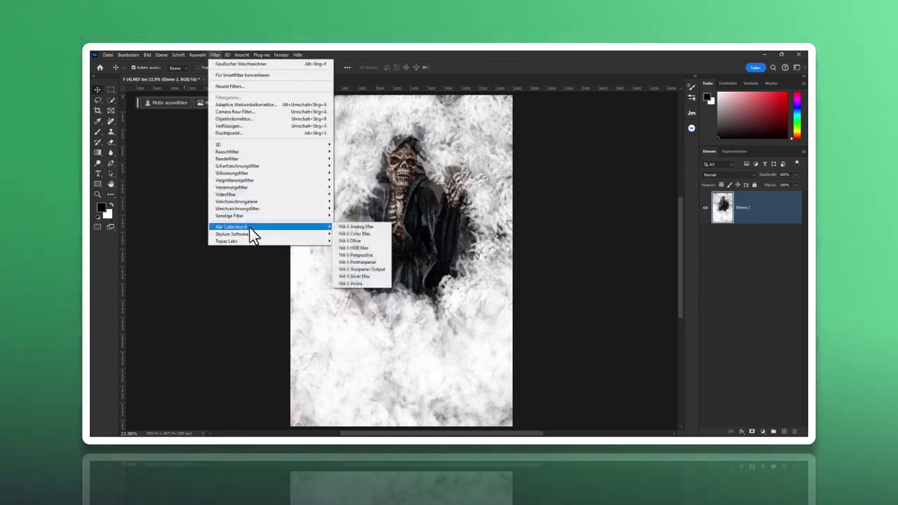
Load the merged image into Nik Analog Efex and raise Detail-Extraktor to about 32% and contrast to about 38%.
left_click(365, 226)
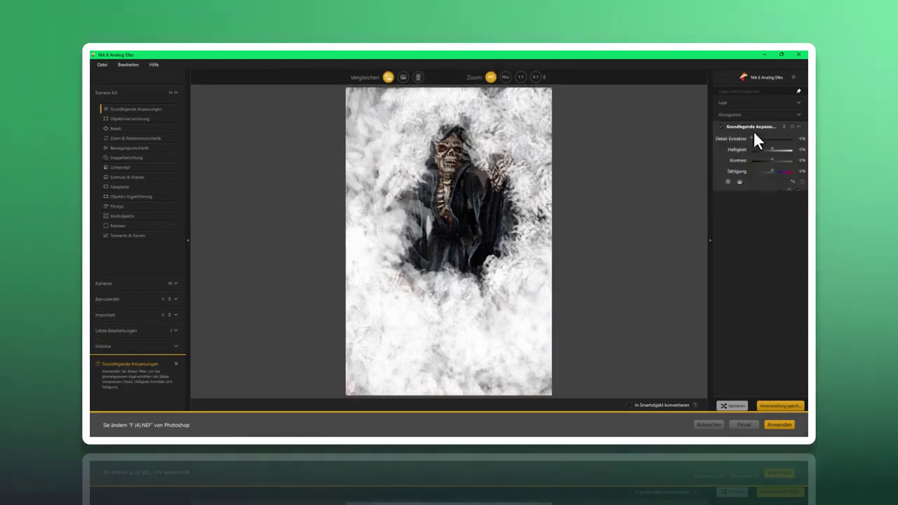
mouse_move(752, 136)
left_mouse_down()
mouse_move(775, 138)
mouse_move(764, 139)
left_mouse_up()
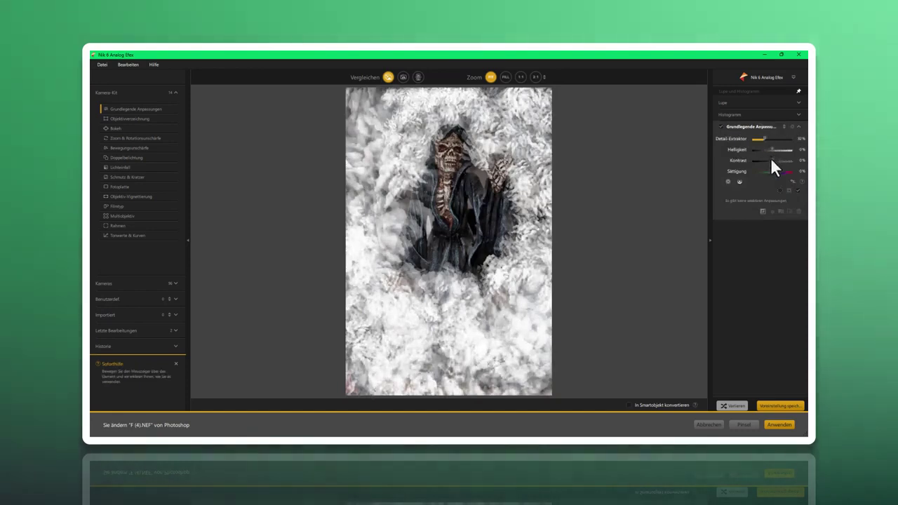
left_click_drag(773, 159, 781, 160)
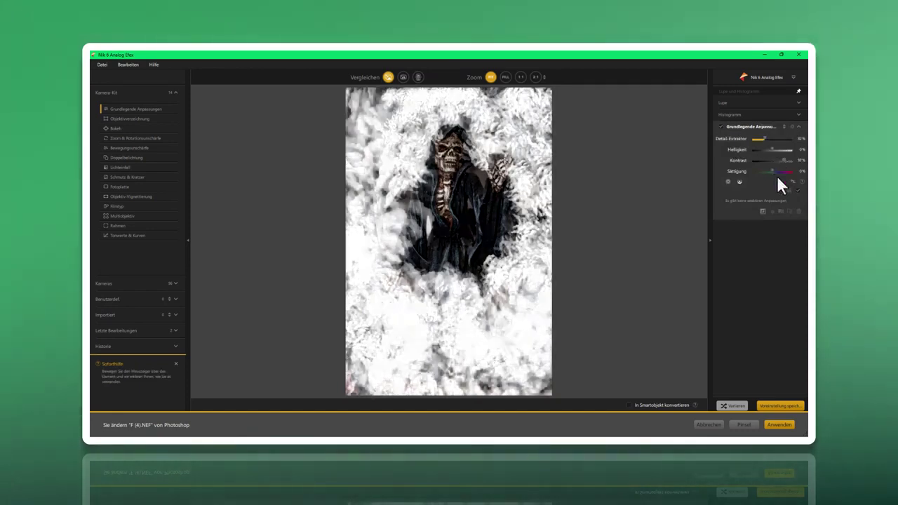
left_click_drag(779, 159, 783, 160)
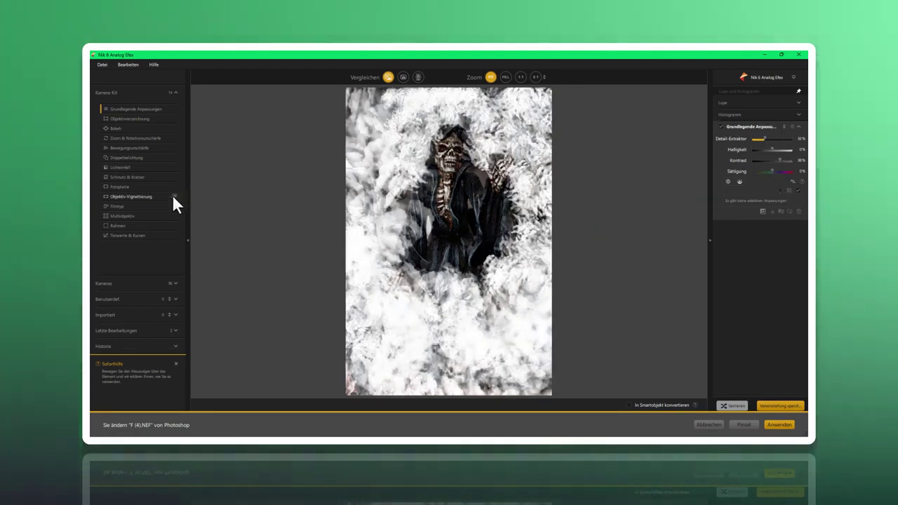
Add a -100% lens vignette at 100% size centred on the reaper, then cancel the Analog Efex edits.
left_click(174, 198)
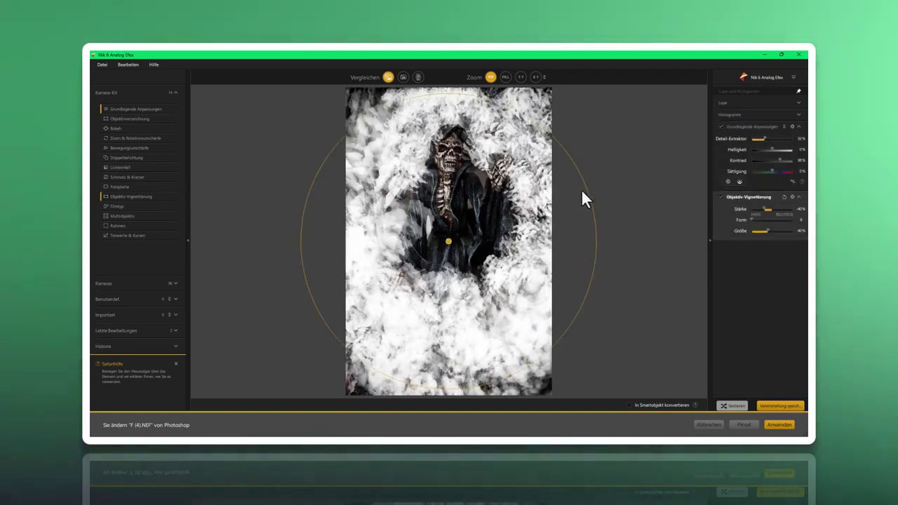
left_click_drag(588, 194, 562, 196)
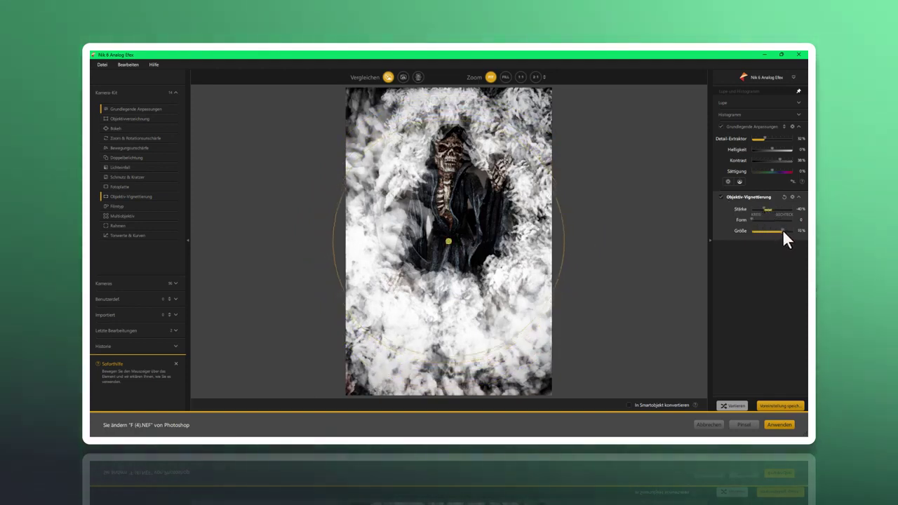
mouse_move(780, 230)
left_mouse_down()
mouse_move(792, 230)
mouse_move(752, 209)
left_mouse_up()
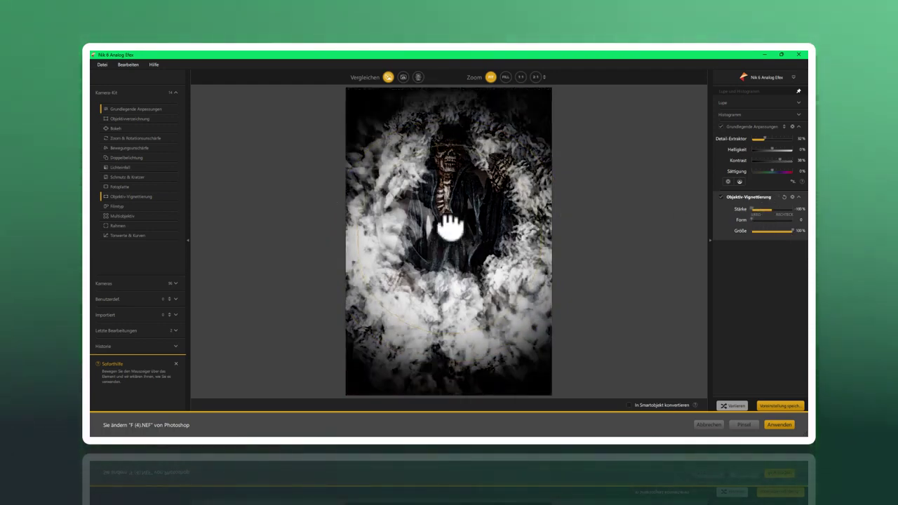
mouse_move(454, 225)
left_mouse_down()
mouse_move(454, 193)
mouse_move(437, 181)
mouse_move(445, 166)
mouse_move(459, 171)
mouse_move(450, 184)
mouse_move(445, 176)
left_mouse_up()
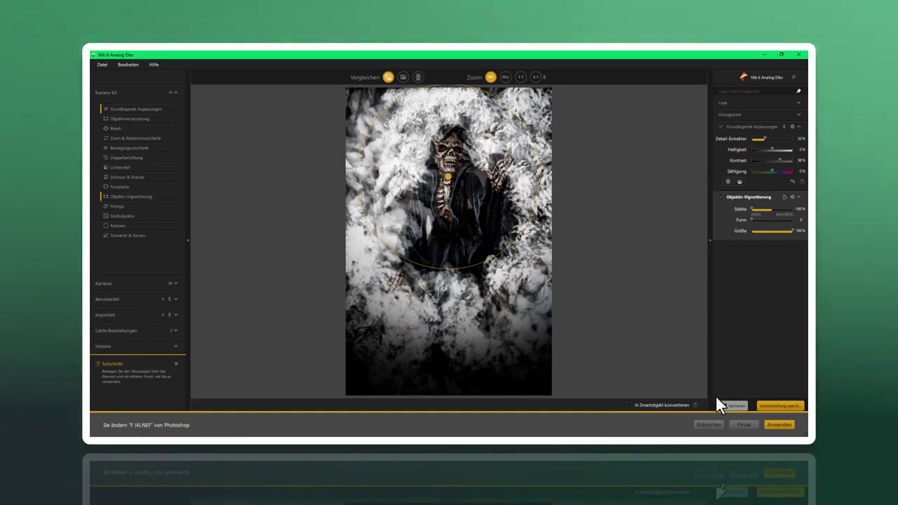
left_click(718, 424)
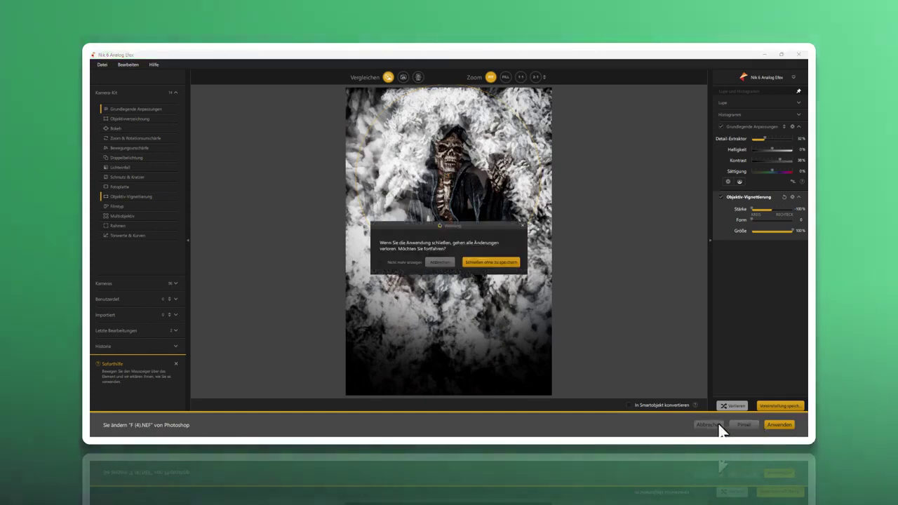
Choose Schließen ohne zu speichern to exit Analog Efex, leaving Ebene 2 unvignetted.
left_click(484, 264)
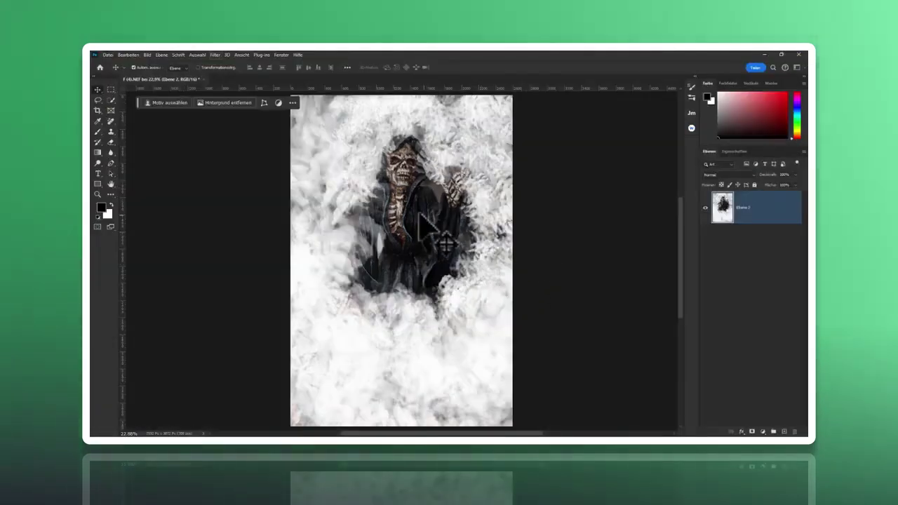